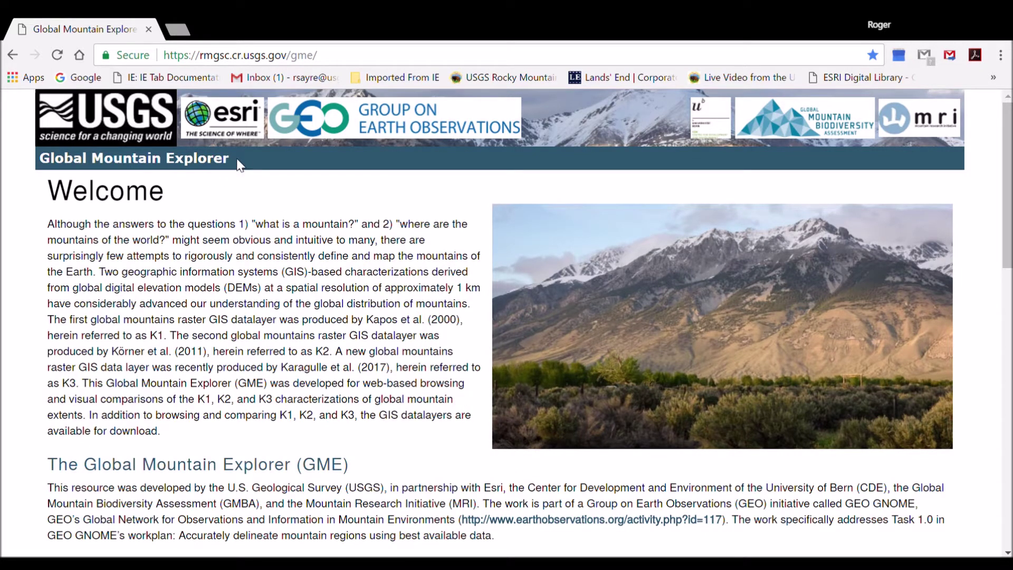
Highlight the page title, the web address and the word Welcome, clearing each highlight
{"action": "left_click_drag", "start_coordinate": [239, 165], "coordinate": [40, 166]}
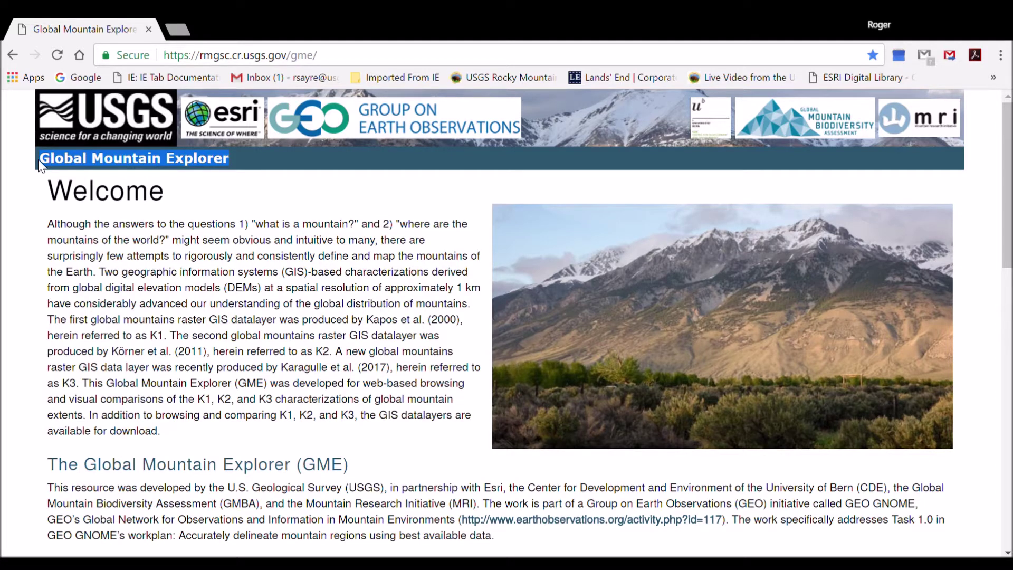
{"action": "left_click", "coordinate": [36, 185]}
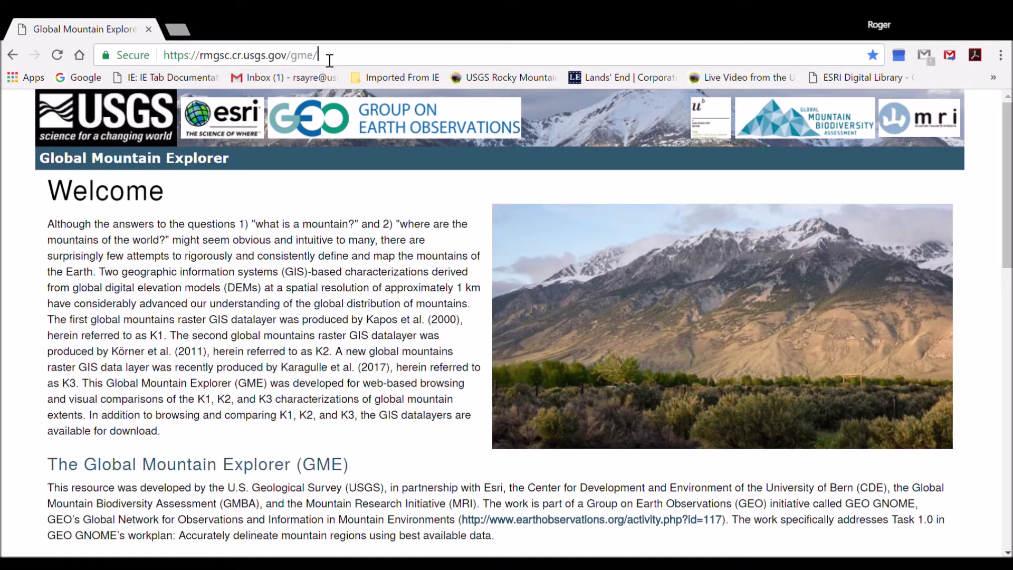
{"action": "left_click_drag", "start_coordinate": [323, 58], "coordinate": [167, 50]}
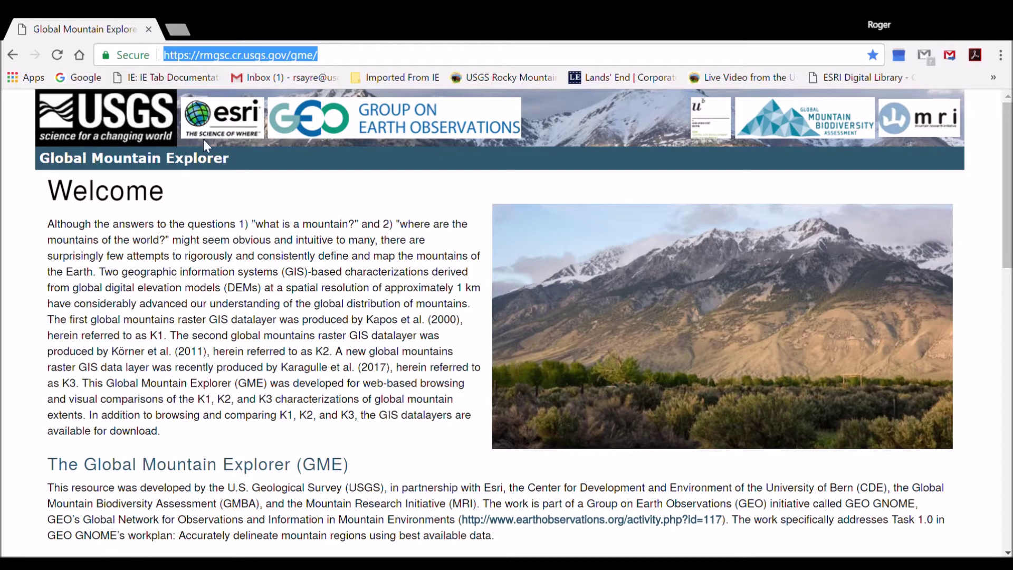
{"action": "left_click", "coordinate": [170, 198]}
{"action": "left_click_drag", "start_coordinate": [166, 194], "coordinate": [67, 200]}
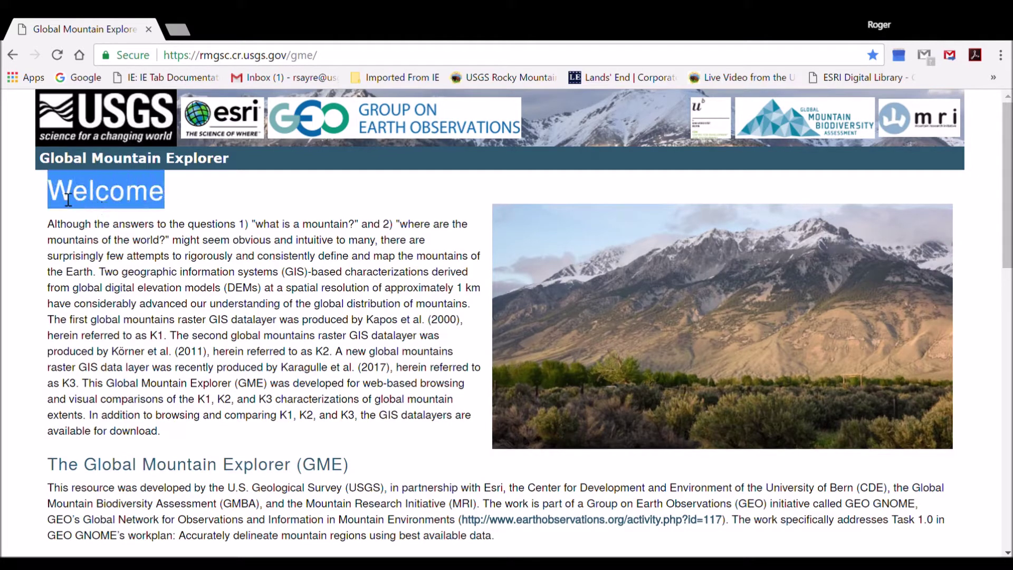
{"action": "left_click", "coordinate": [188, 198]}
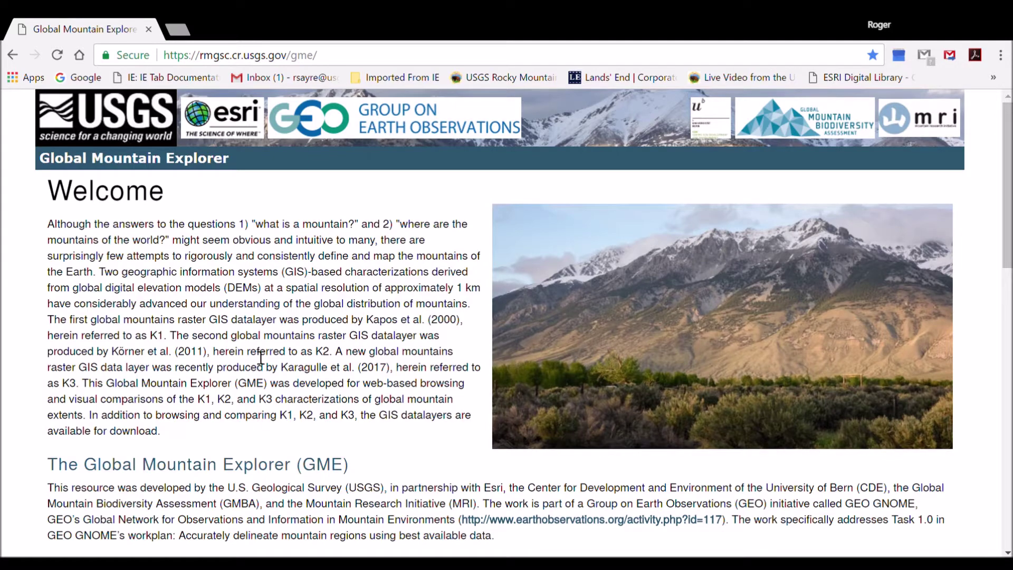
Scroll to Background: K1, K2, and K3 and highlight its heading, three paragraphs and References
{"action": "scroll", "coordinate": [261, 358], "scroll_direction": "down", "scroll_amount": 7}
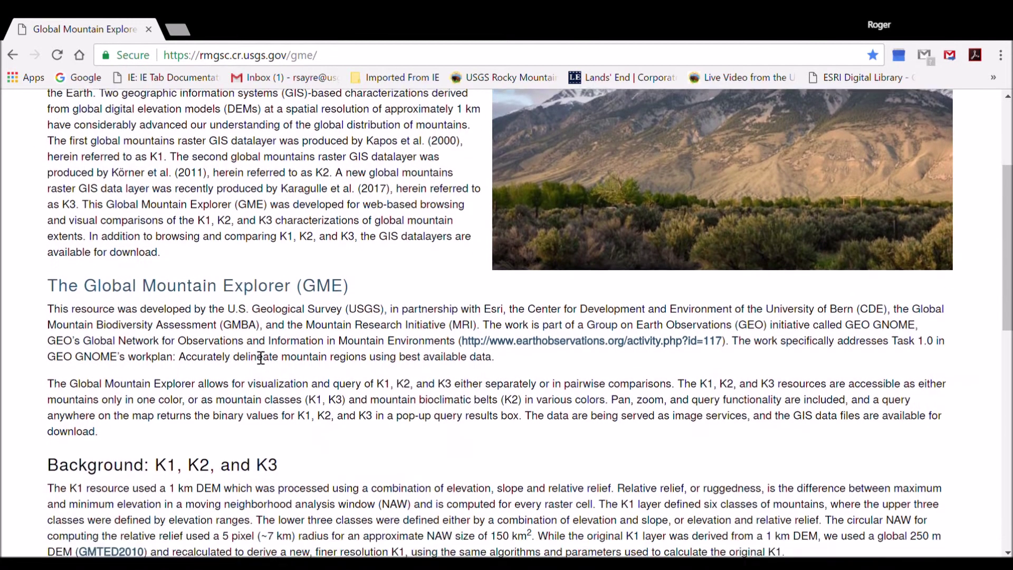
{"action": "scroll", "coordinate": [259, 362], "scroll_direction": "down", "scroll_amount": 3}
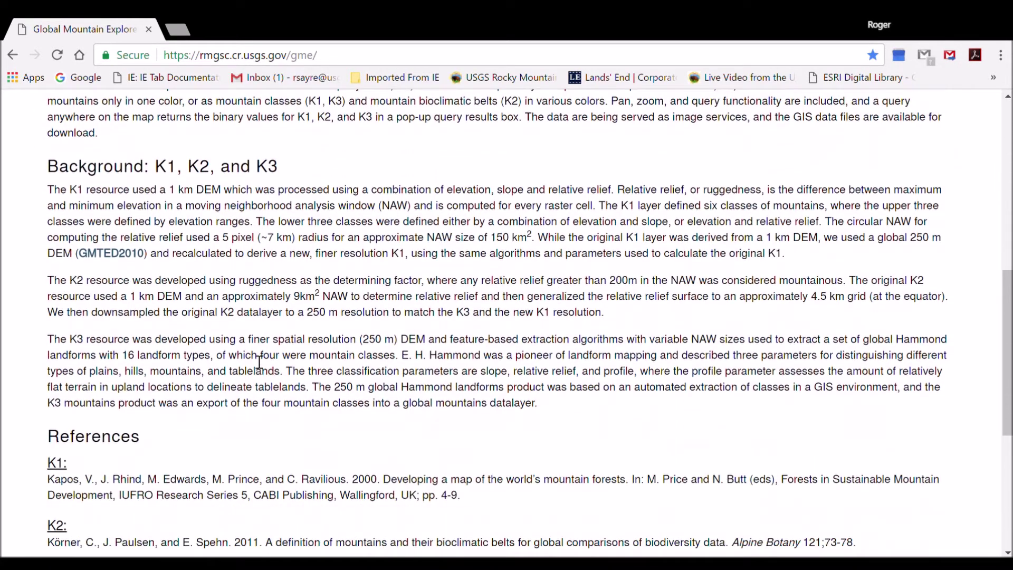
{"action": "left_click_drag", "start_coordinate": [163, 170], "coordinate": [285, 174]}
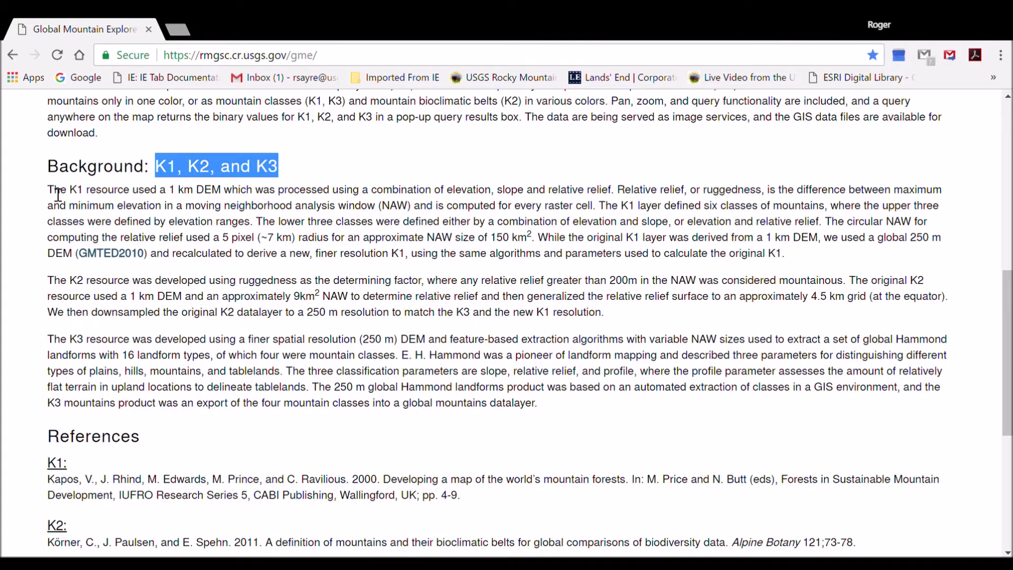
{"action": "left_click_drag", "start_coordinate": [48, 193], "coordinate": [546, 415]}
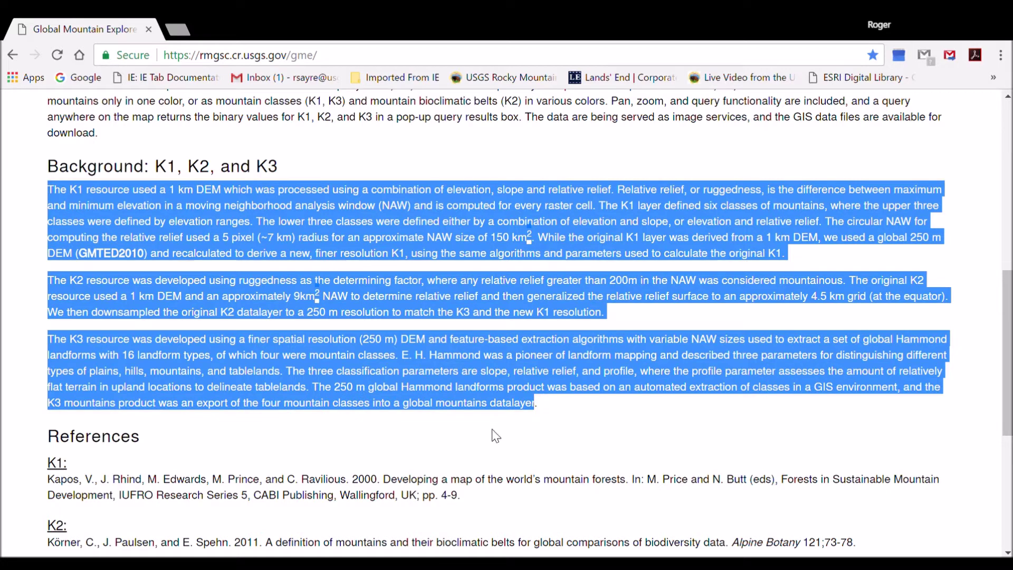
{"action": "left_click_drag", "start_coordinate": [49, 439], "coordinate": [159, 455]}
{"action": "left_click", "coordinate": [253, 462]}
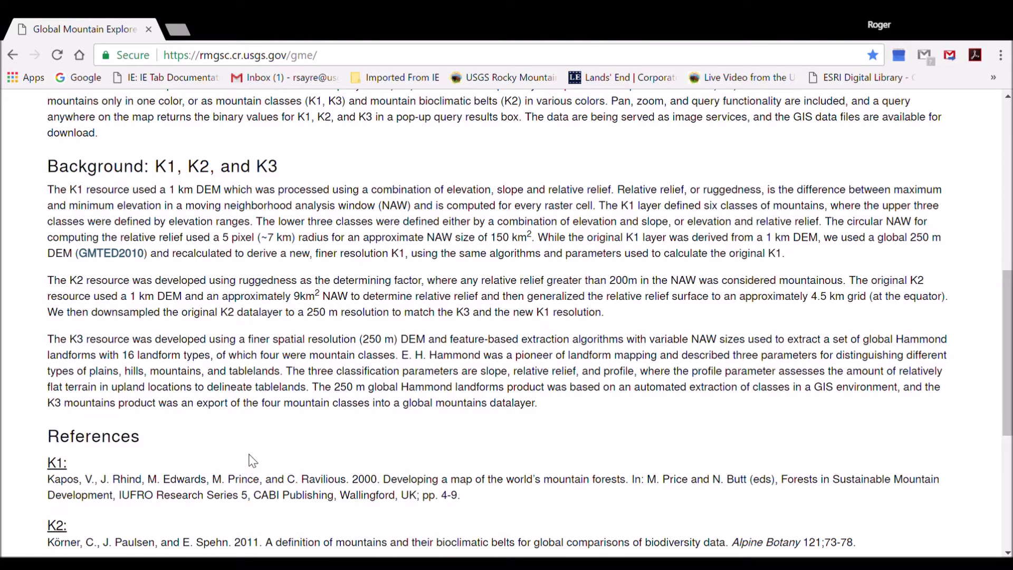
Highlight the GEO and Task 1.0 workplan text, then open the Global Mountain Explorer map viewer
{"action": "scroll", "coordinate": [435, 362], "scroll_direction": "up", "scroll_amount": 5}
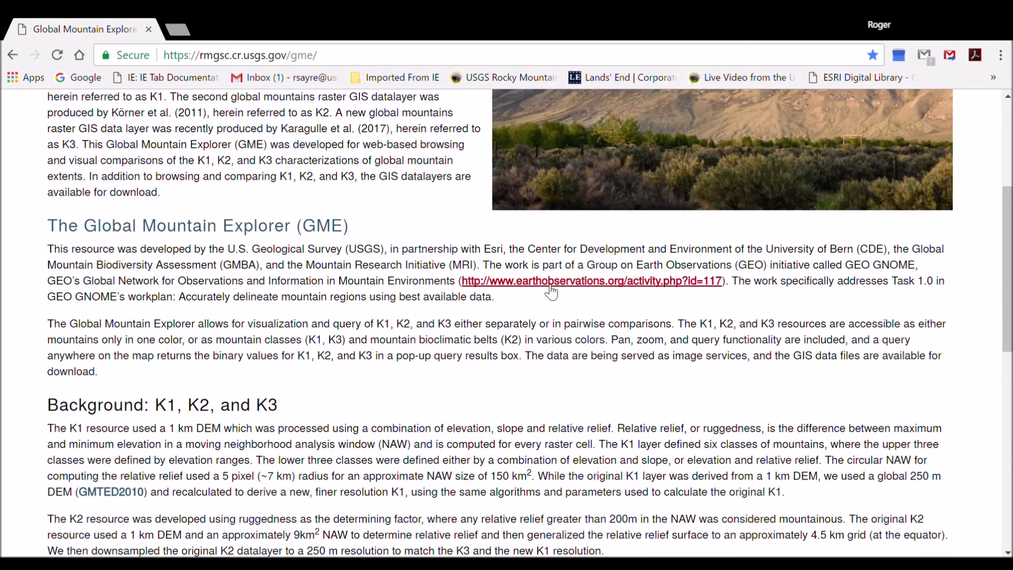
{"action": "left_click_drag", "start_coordinate": [589, 269], "coordinate": [774, 272]}
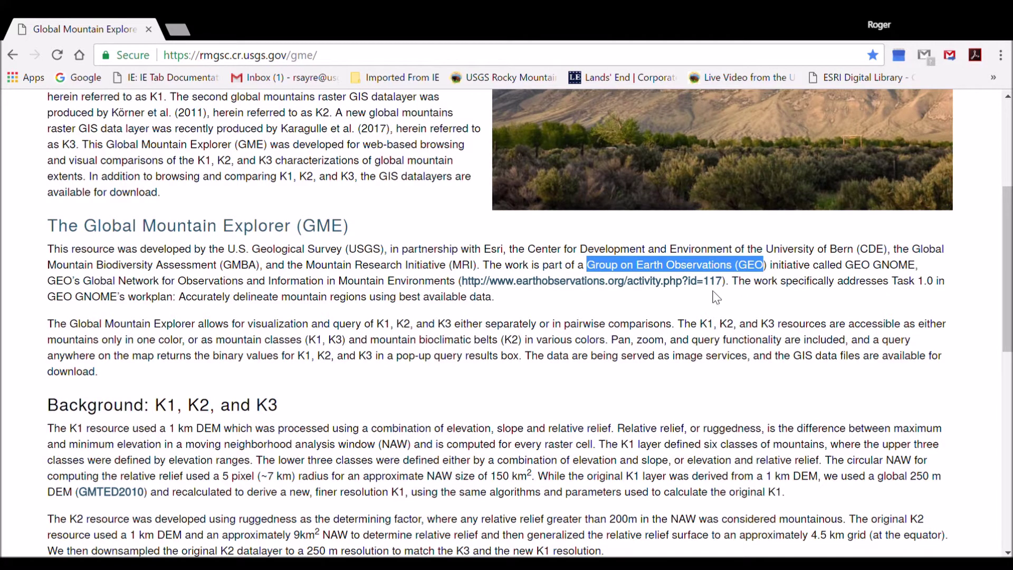
{"action": "left_click", "coordinate": [548, 318]}
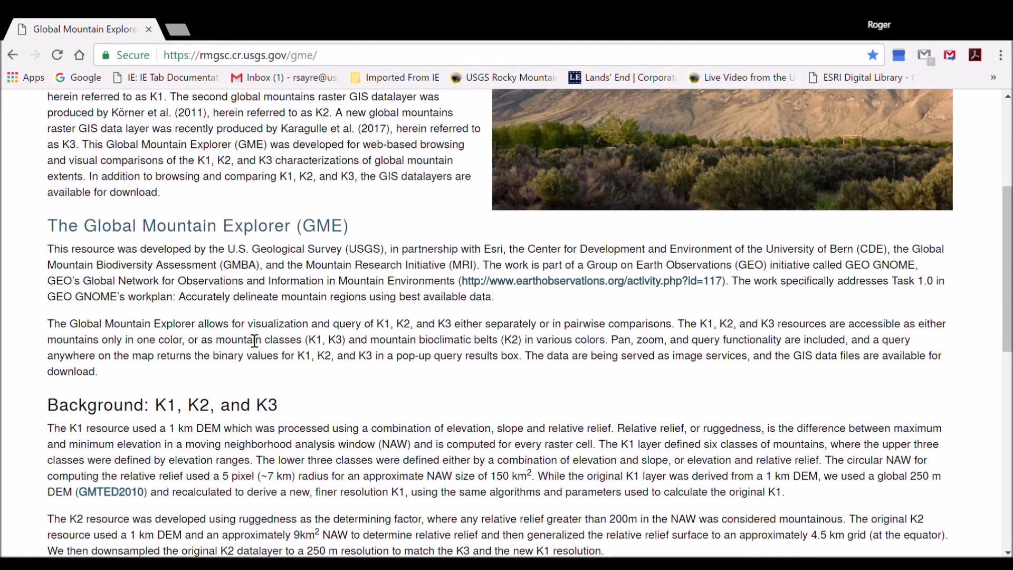
{"action": "left_click_drag", "start_coordinate": [185, 302], "coordinate": [505, 308]}
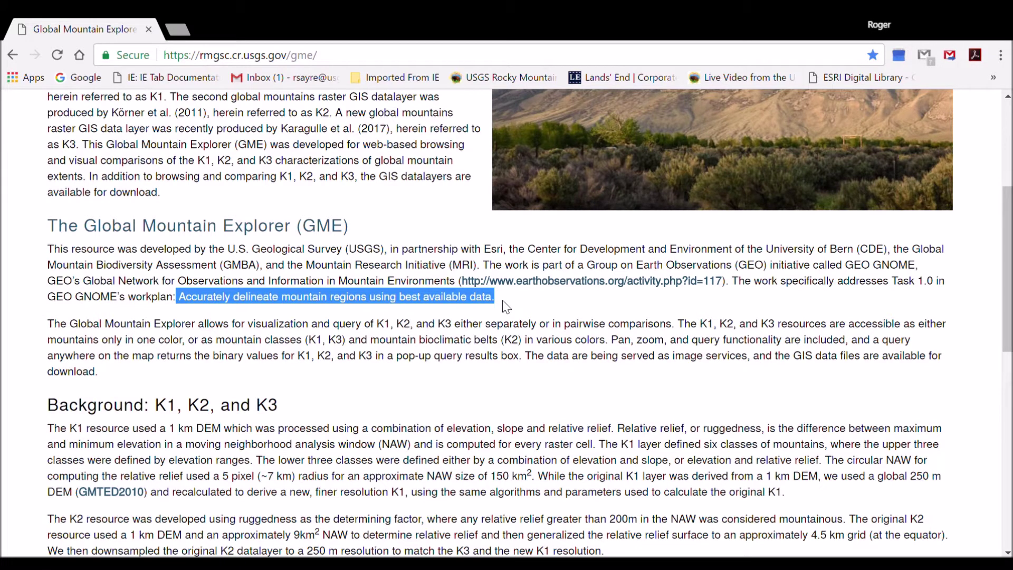
{"action": "left_click", "coordinate": [506, 307]}
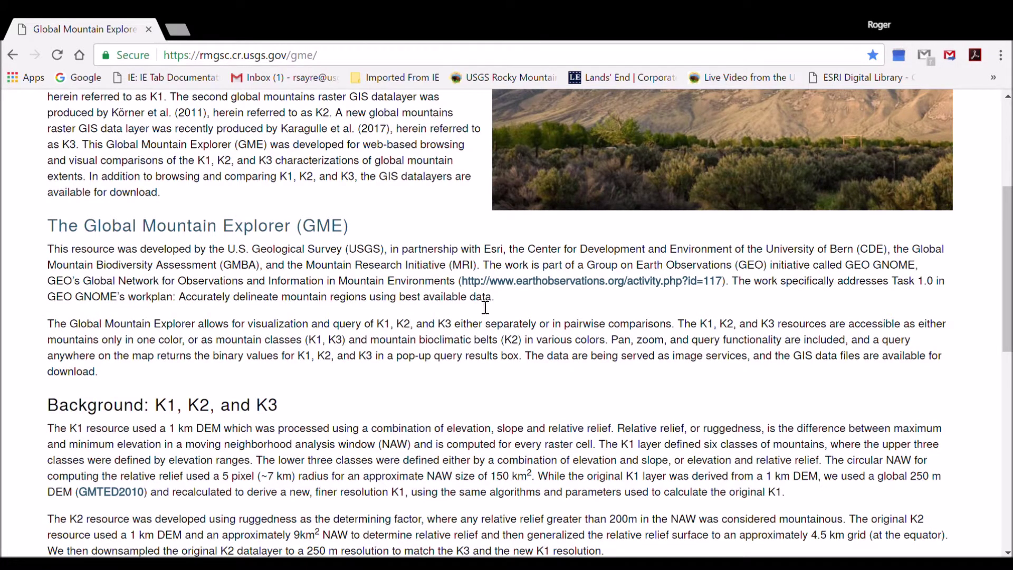
{"action": "left_click", "coordinate": [260, 231]}
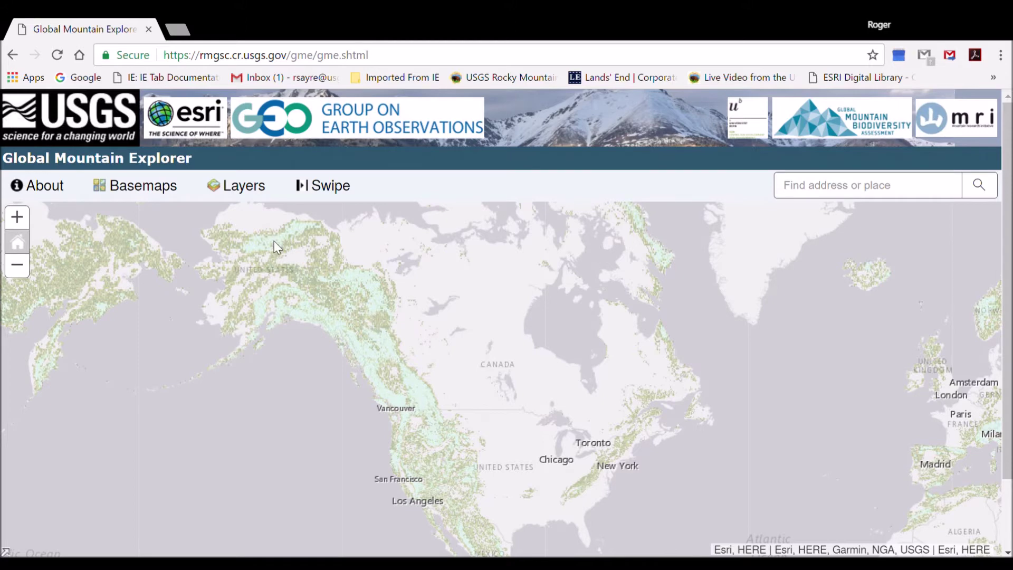
Show the Layers panel listing the K1, K2 and K3 mountain datasets
{"action": "left_click", "coordinate": [251, 198]}
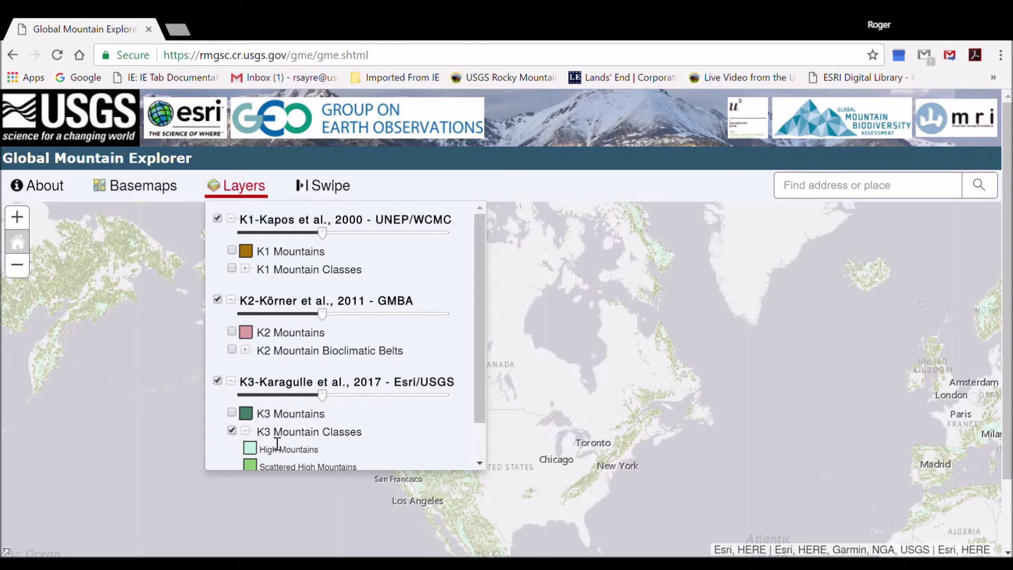
Hide K3 Mountain Classes, then show and hide the K1 Mountain Classes layer
{"action": "left_click_drag", "start_coordinate": [483, 380], "coordinate": [489, 423]}
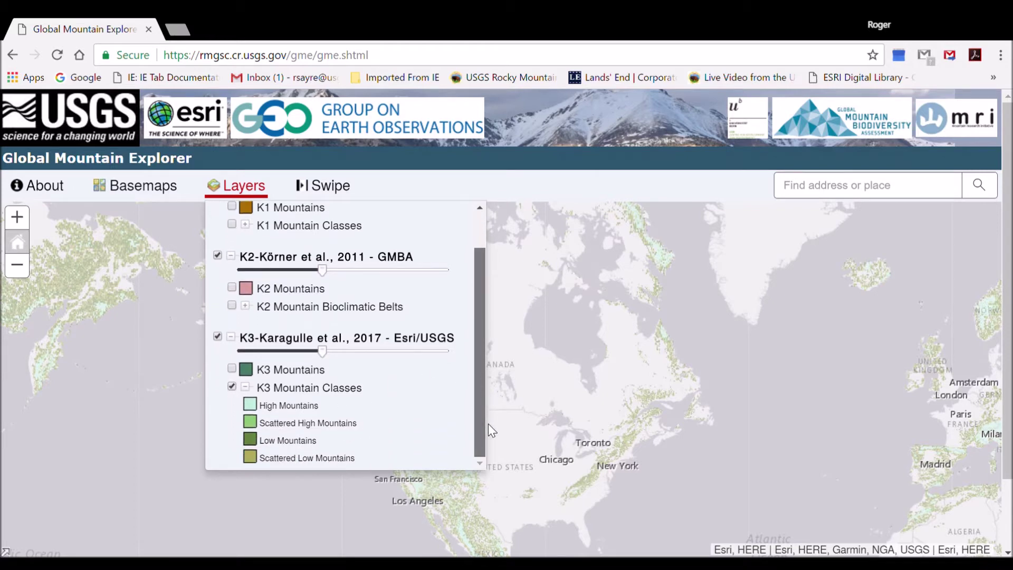
{"action": "left_click", "coordinate": [232, 386]}
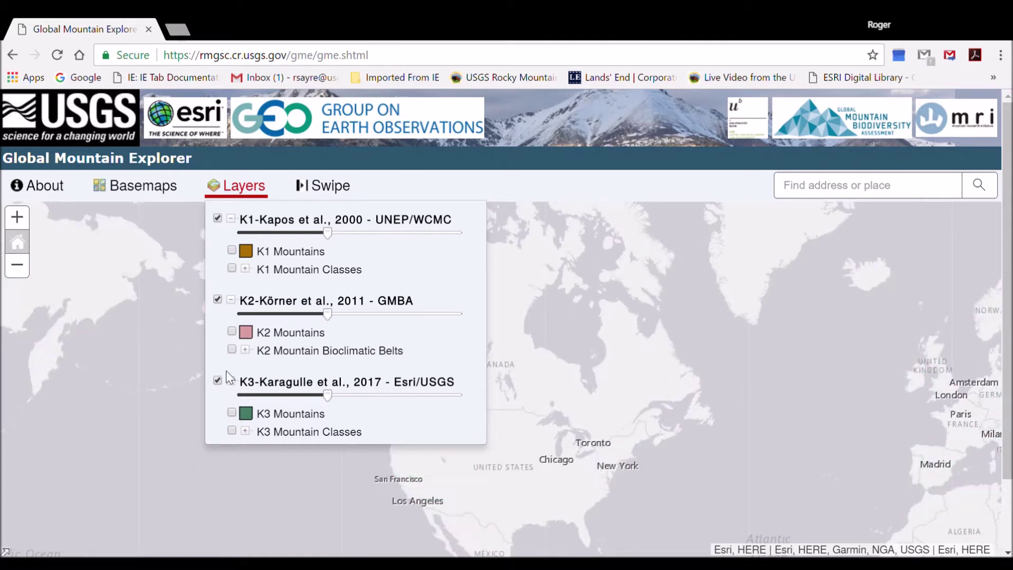
{"action": "left_click", "coordinate": [232, 269]}
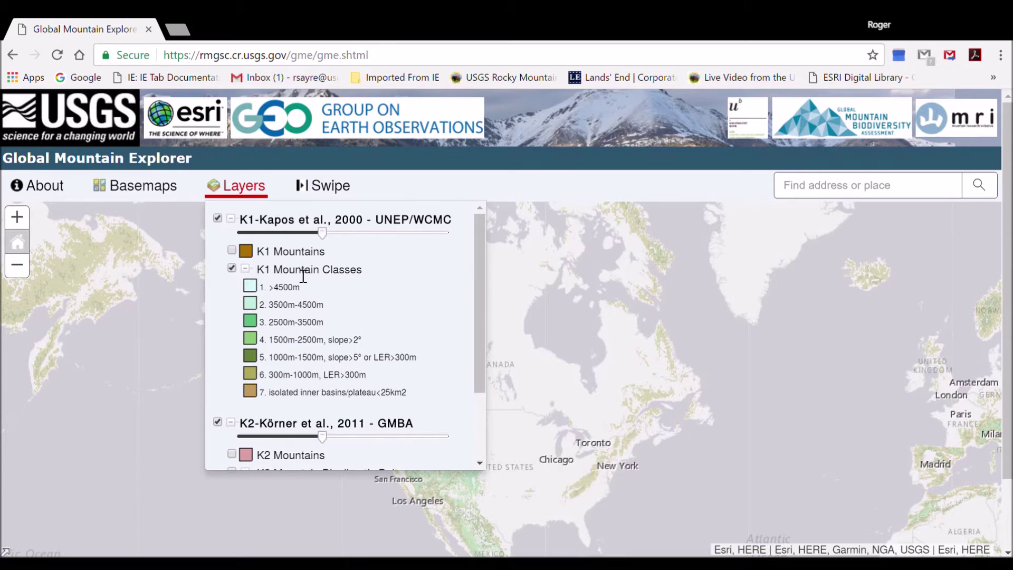
{"action": "left_click", "coordinate": [232, 269]}
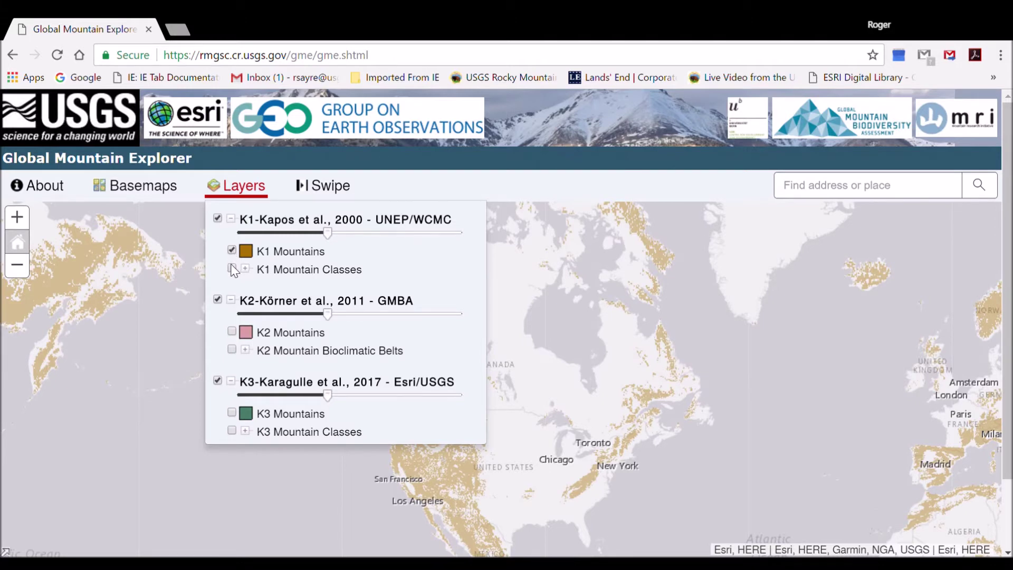
Turn off the K1 layers, try K2 Mountains and K2 Bioclimatic Belts, then enable K3 Mountains
{"action": "left_click", "coordinate": [232, 268]}
{"action": "left_click", "coordinate": [233, 252]}
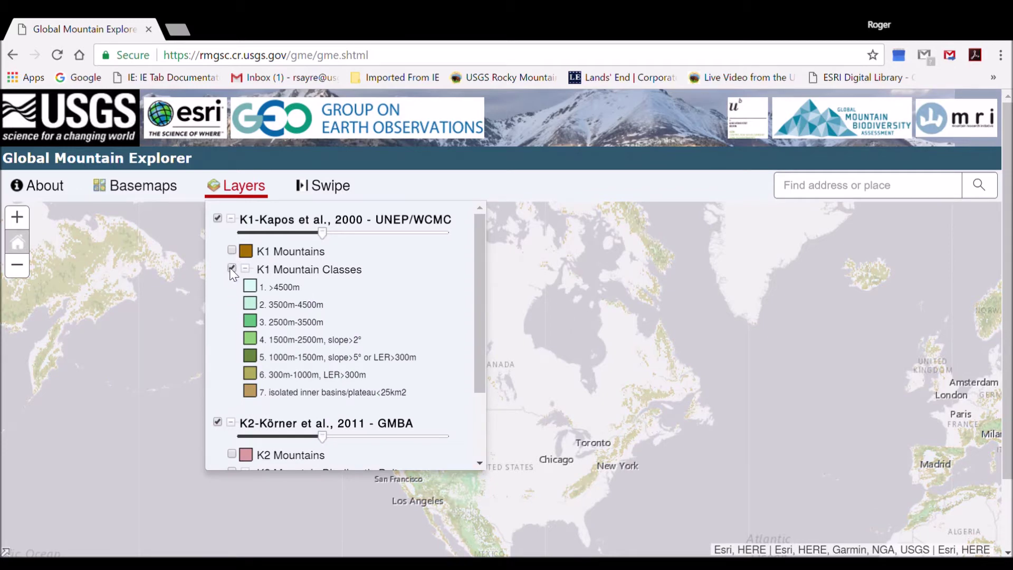
{"action": "left_click", "coordinate": [232, 269]}
{"action": "left_click", "coordinate": [232, 332]}
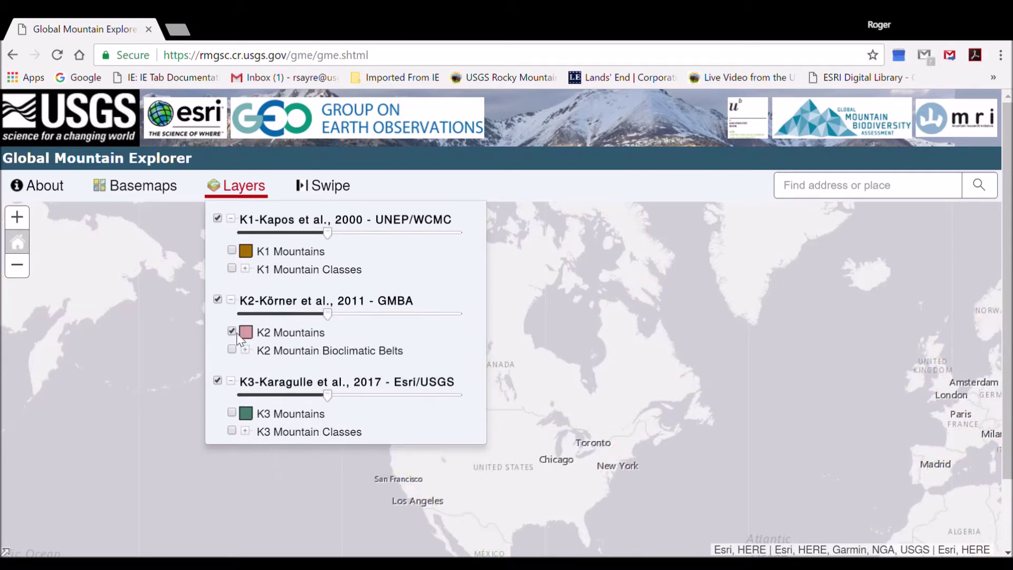
{"action": "left_click", "coordinate": [230, 333]}
{"action": "left_click", "coordinate": [232, 350]}
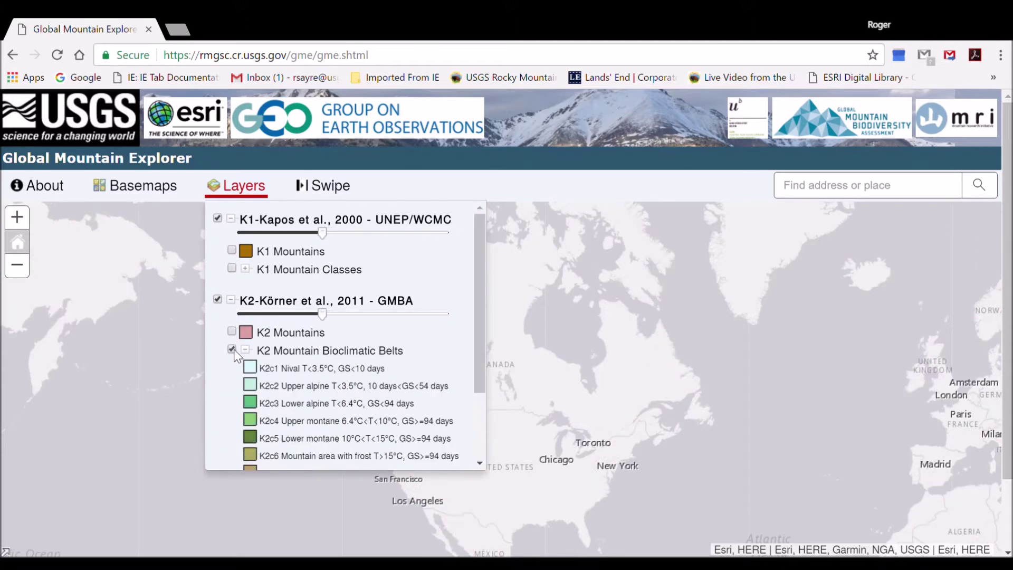
{"action": "left_click", "coordinate": [233, 349]}
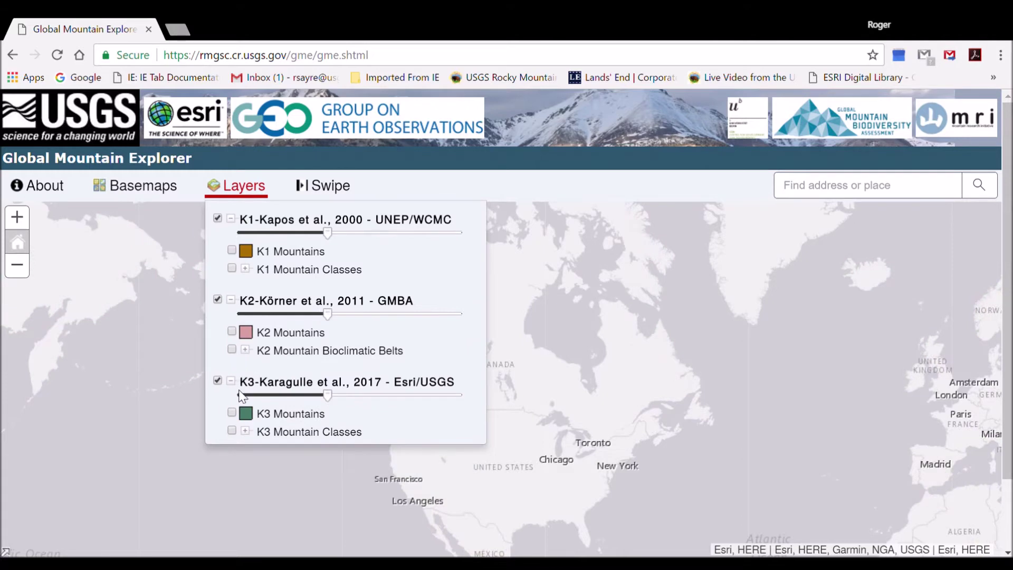
{"action": "left_click", "coordinate": [232, 413]}
Switch to K3 Mountain Classes, raise its opacity with the slider, and close the layer list
{"action": "left_click", "coordinate": [232, 431]}
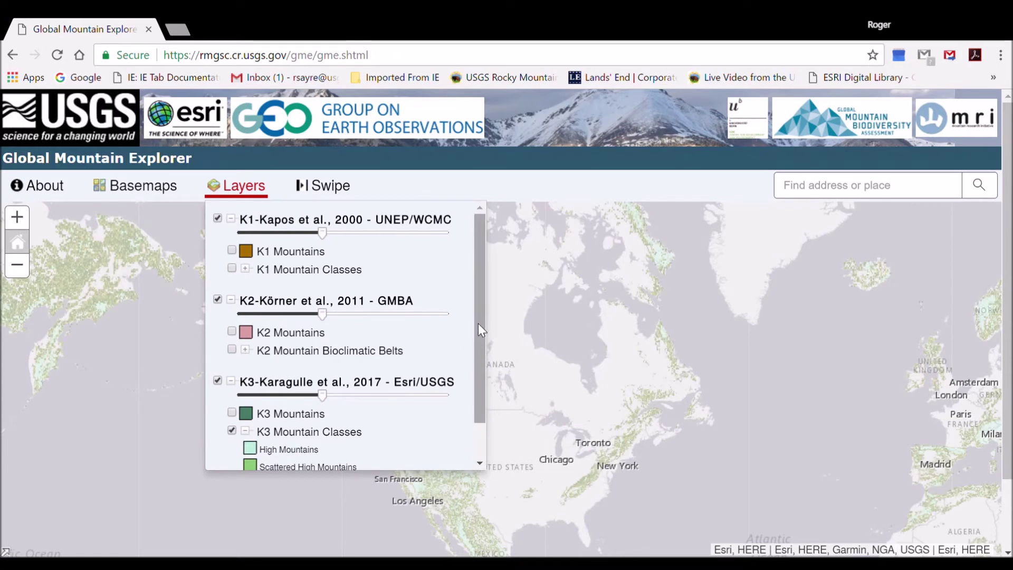
{"action": "scroll", "coordinate": [478, 324], "scroll_direction": "down", "scroll_amount": 2}
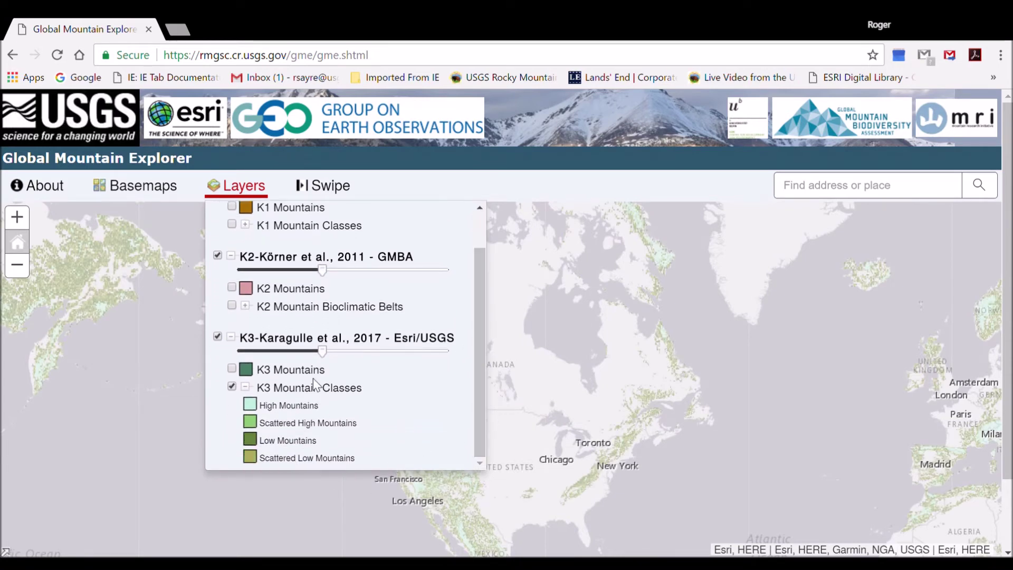
{"action": "left_click_drag", "start_coordinate": [328, 359], "coordinate": [347, 383]}
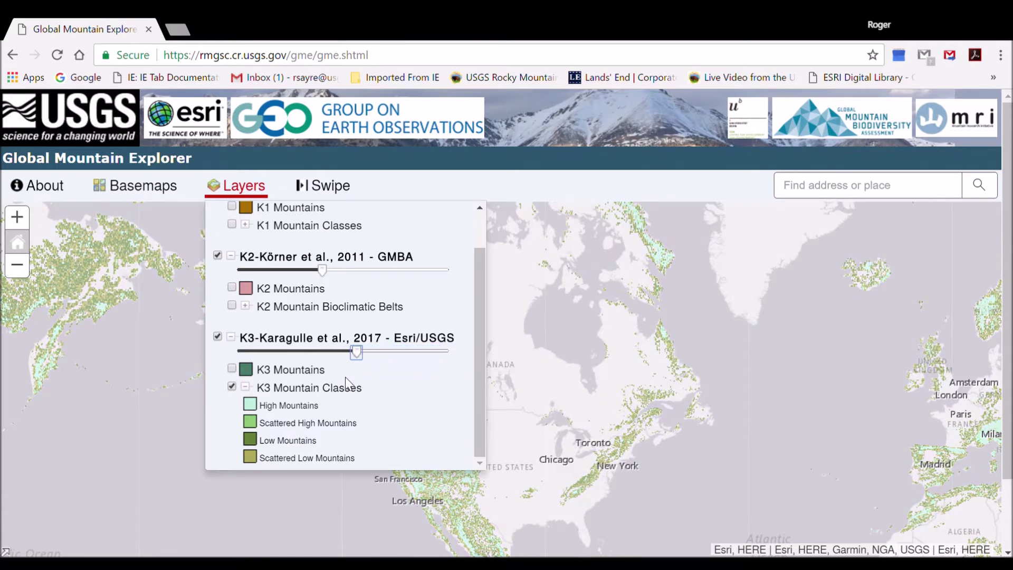
{"action": "left_click", "coordinate": [326, 491]}
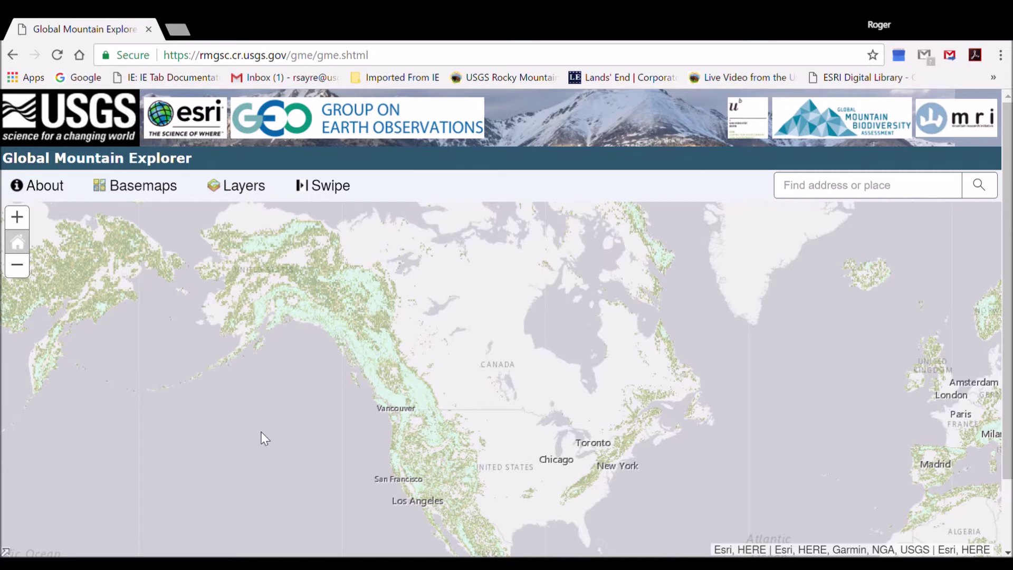
{"action": "left_click", "coordinate": [143, 196]}
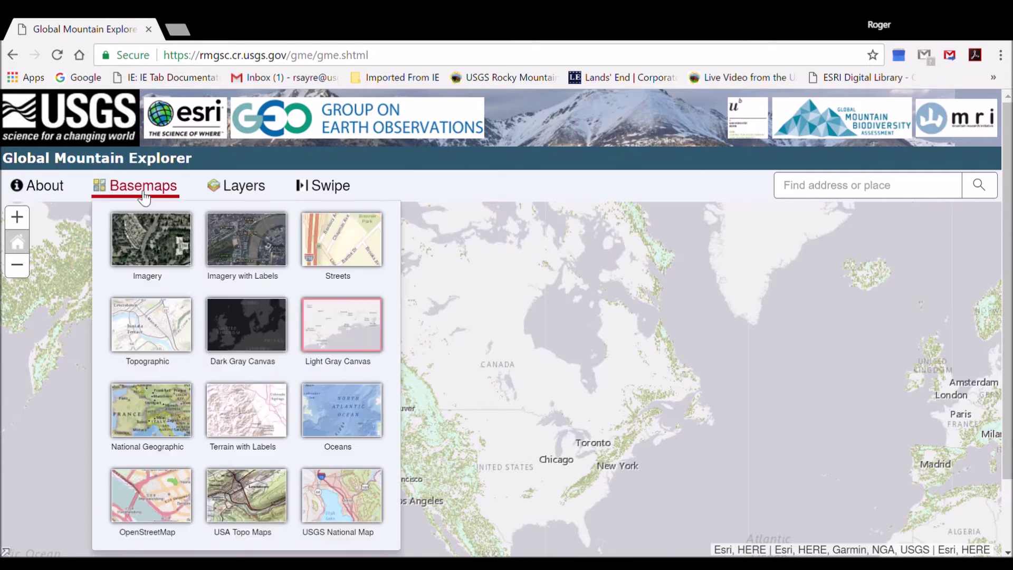
{"action": "left_click", "coordinate": [154, 237]}
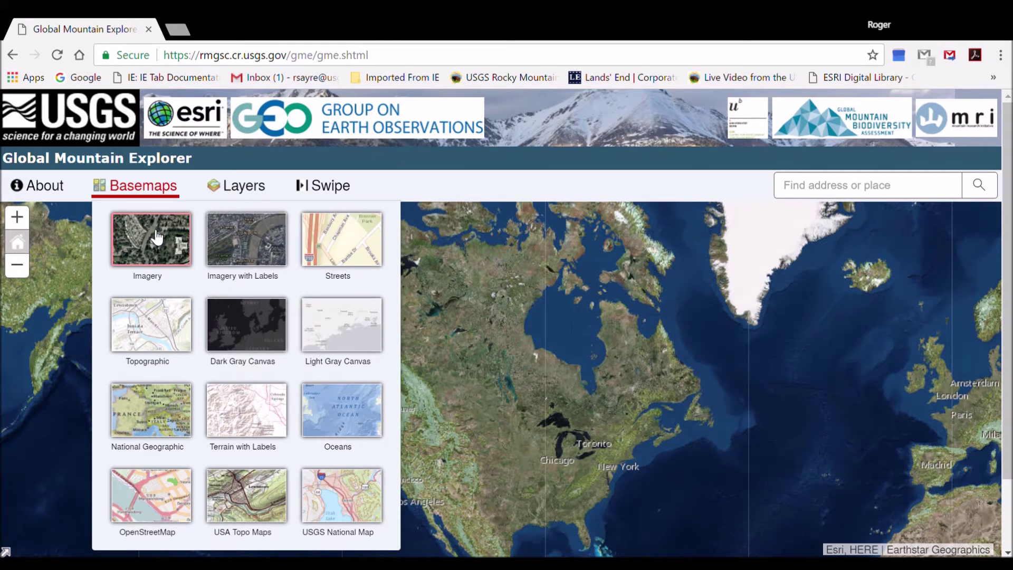
{"action": "left_click", "coordinate": [155, 335]}
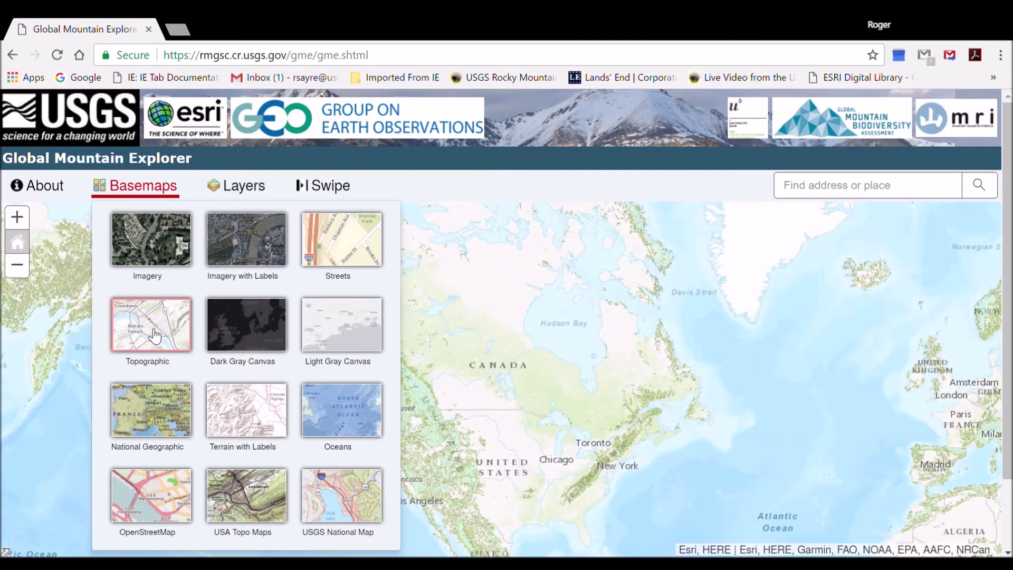
{"action": "left_click", "coordinate": [153, 409]}
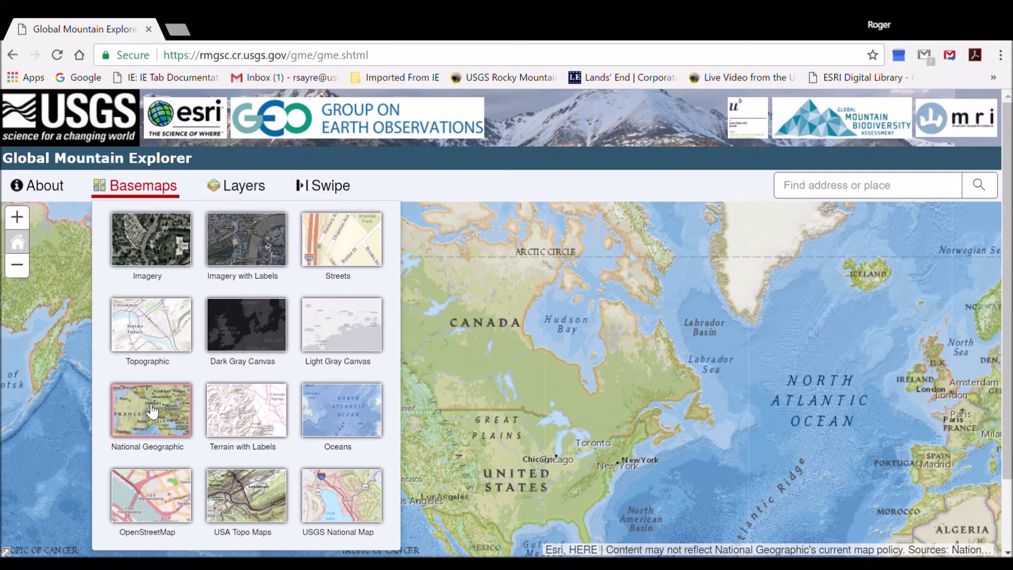
{"action": "left_click", "coordinate": [347, 330]}
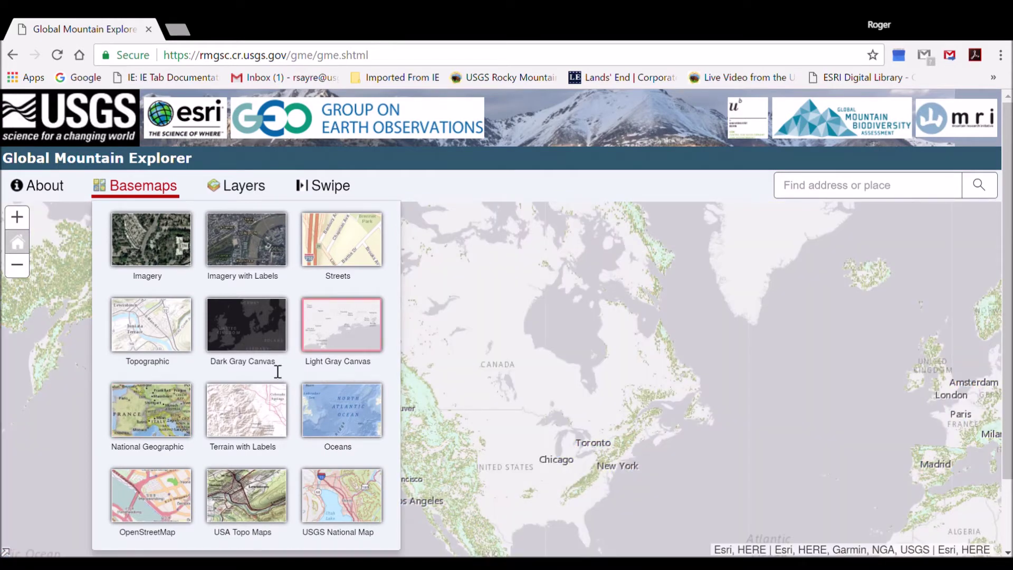
{"action": "left_click", "coordinate": [56, 410]}
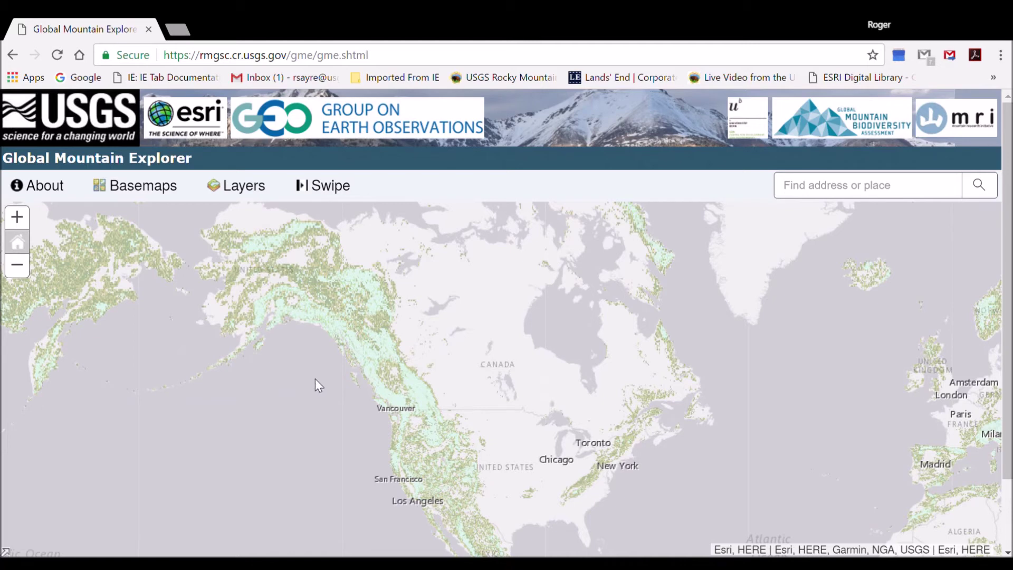
{"action": "left_click", "coordinate": [54, 197]}
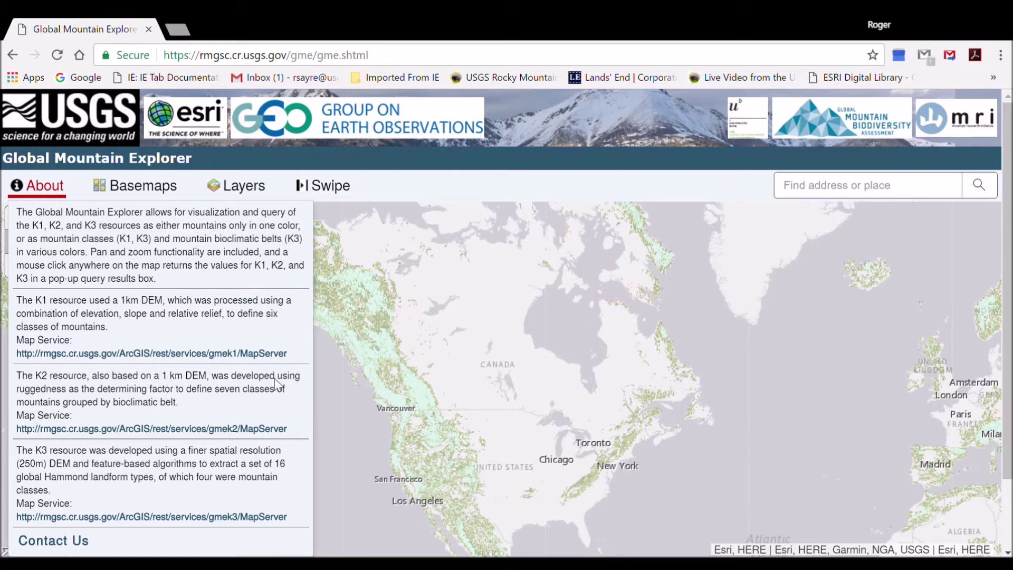
Close the About panel, then pan and zoom the map to central Europe's Alps and Carpathians
{"action": "left_click", "coordinate": [350, 458]}
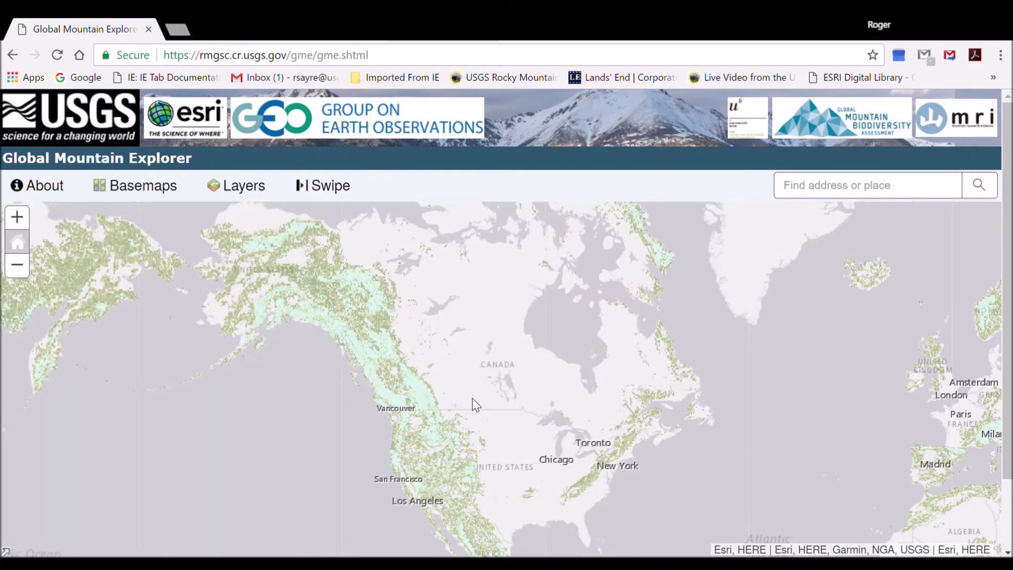
{"action": "left_click_drag", "start_coordinate": [480, 391], "coordinate": [133, 381]}
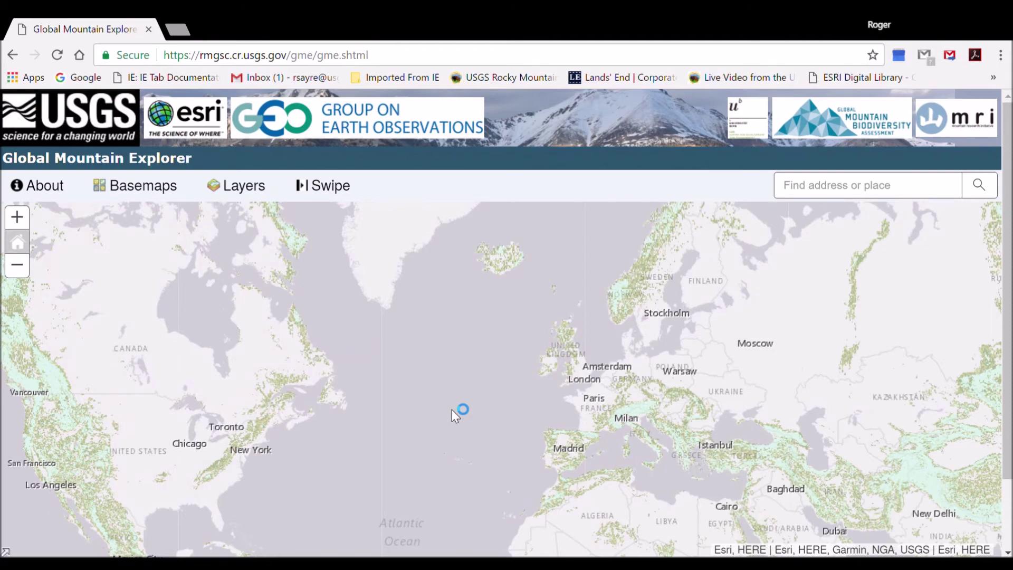
{"action": "scroll", "coordinate": [452, 403], "scroll_direction": "up", "scroll_amount": 1}
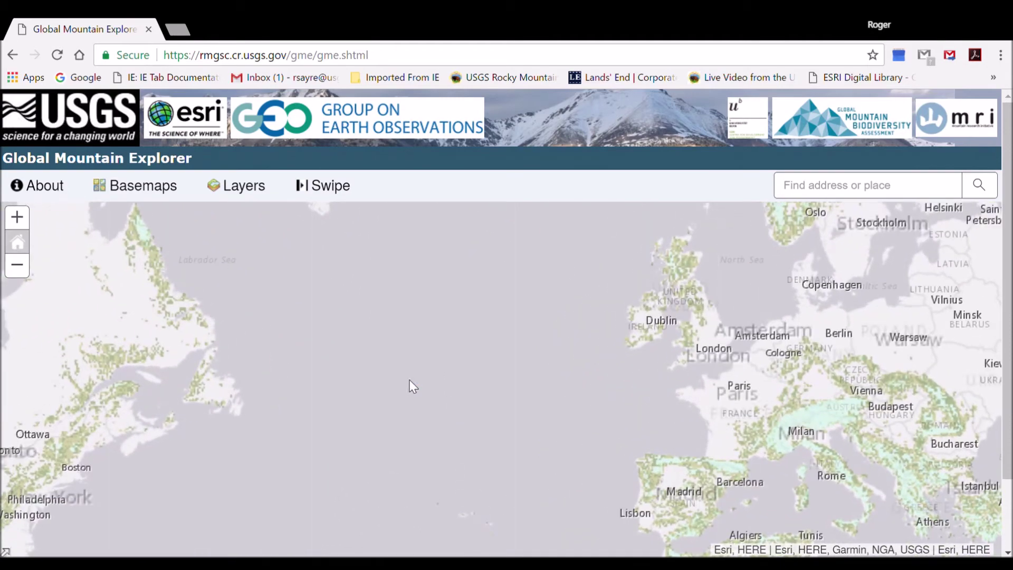
{"action": "left_click", "coordinate": [17, 222]}
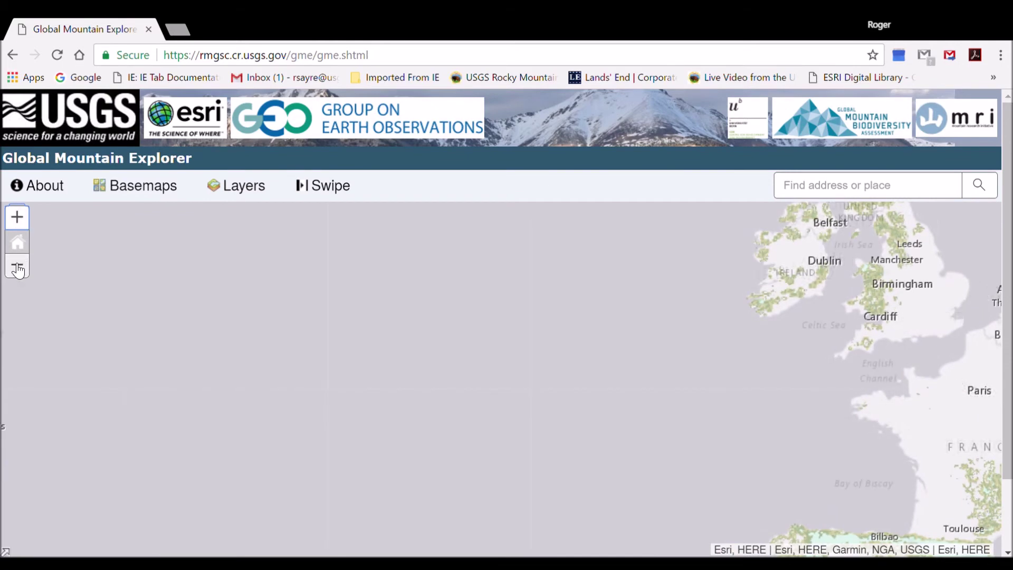
{"action": "left_click", "coordinate": [18, 268]}
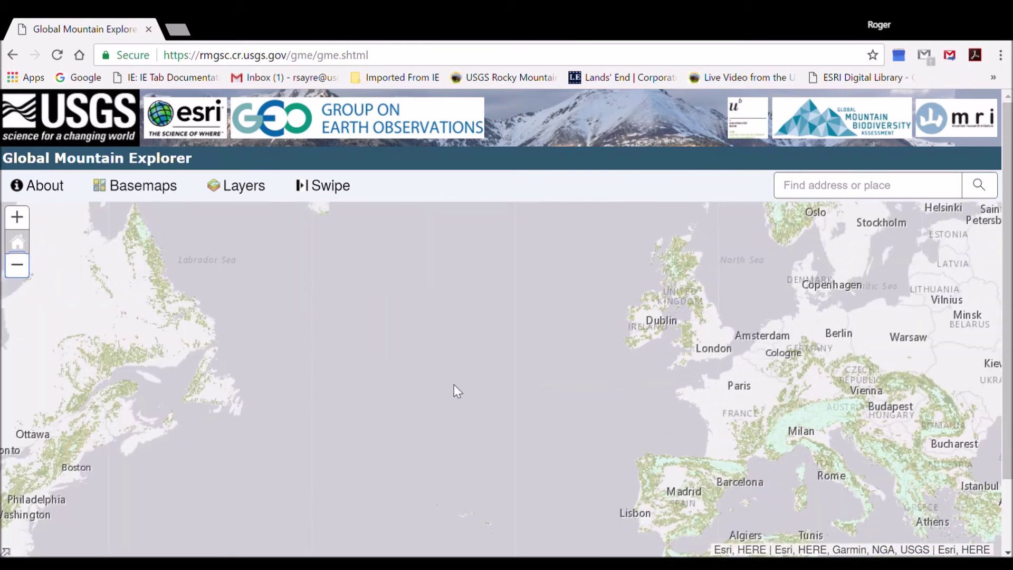
{"action": "left_click_drag", "start_coordinate": [675, 389], "coordinate": [354, 358]}
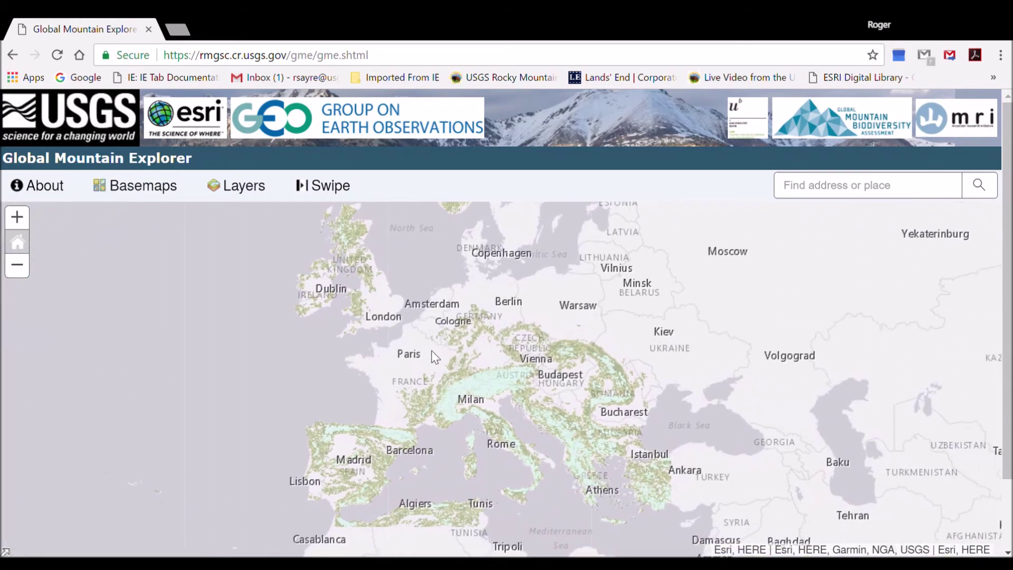
{"action": "scroll", "coordinate": [422, 361], "scroll_direction": "up", "scroll_amount": 1}
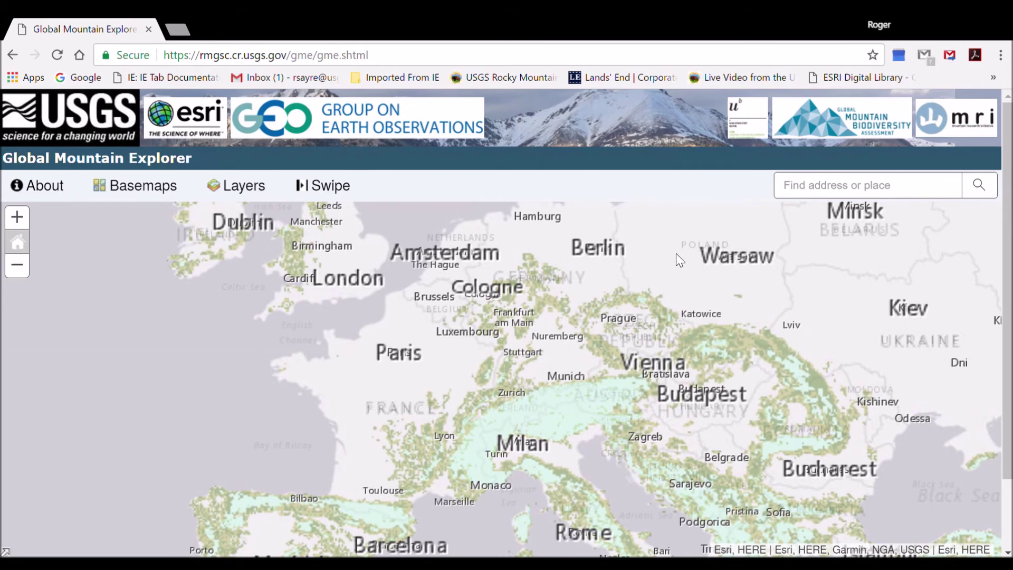
{"action": "left_click", "coordinate": [809, 194]}
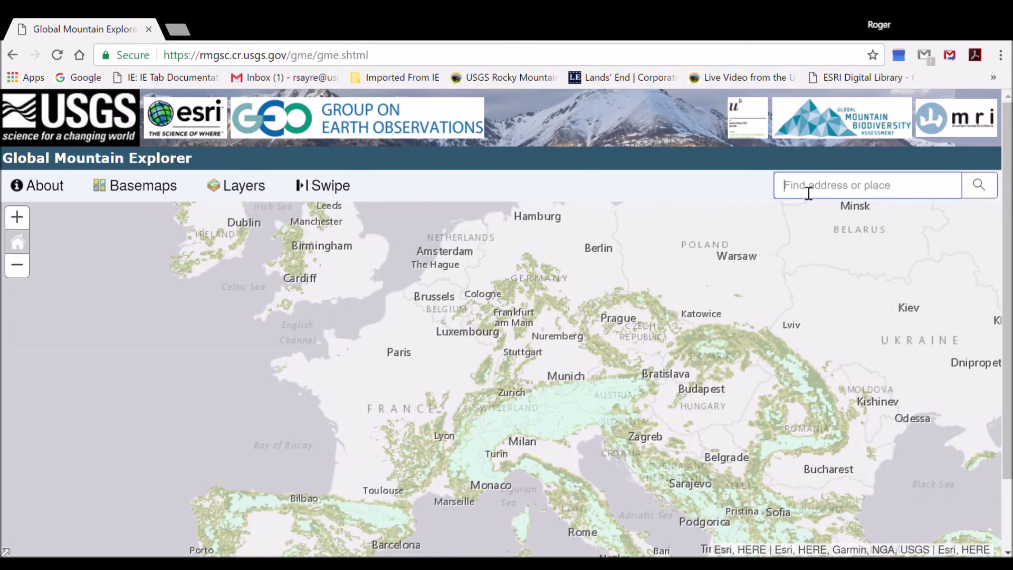
Search for Bern and go to Bern, CHE, zooming around the area
{"action": "type", "text": "Bern"}
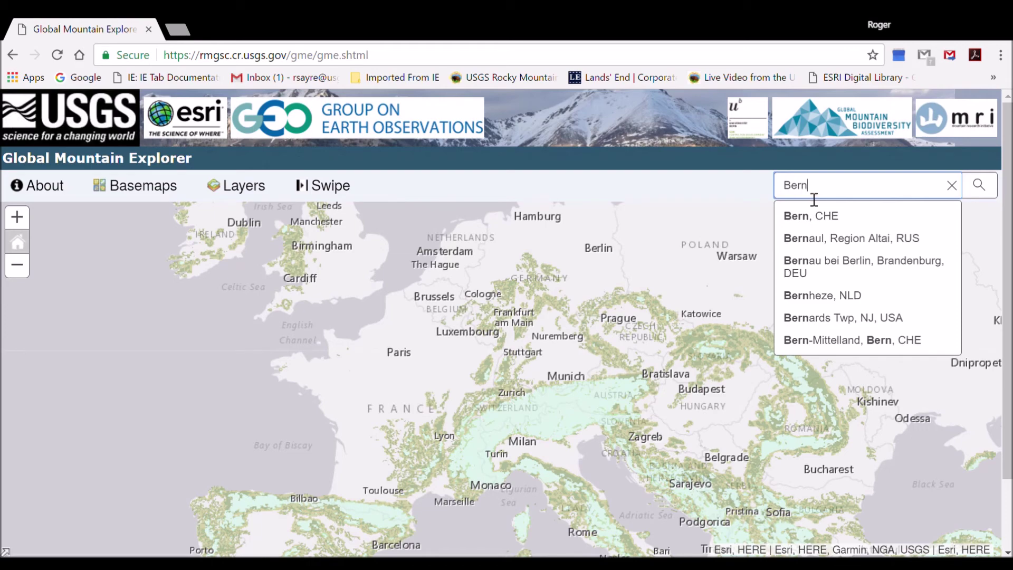
{"action": "left_click", "coordinate": [816, 221]}
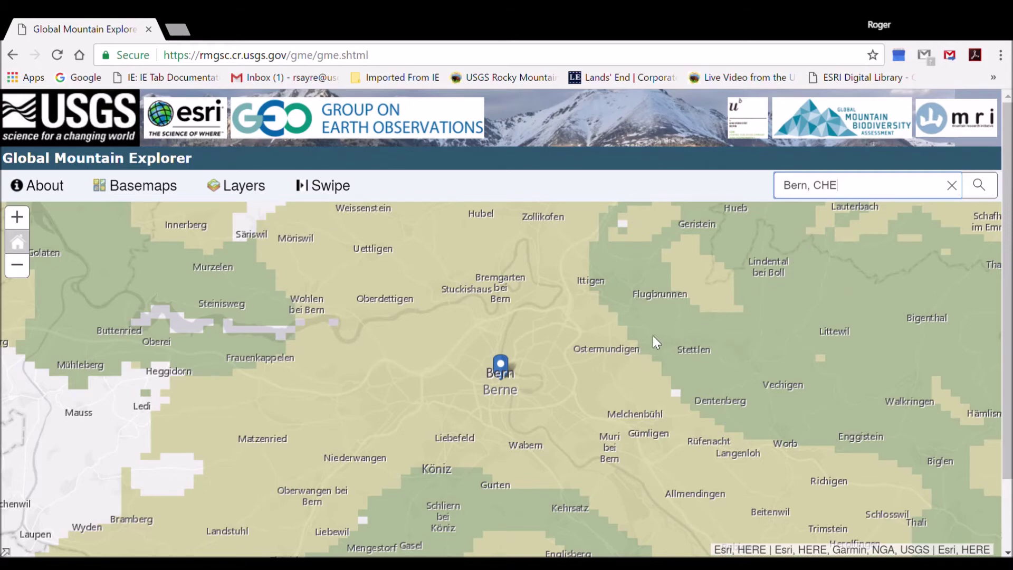
{"action": "scroll", "coordinate": [653, 335], "scroll_direction": "up", "scroll_amount": 1}
{"action": "scroll", "coordinate": [653, 336], "scroll_direction": "down", "scroll_amount": 1}
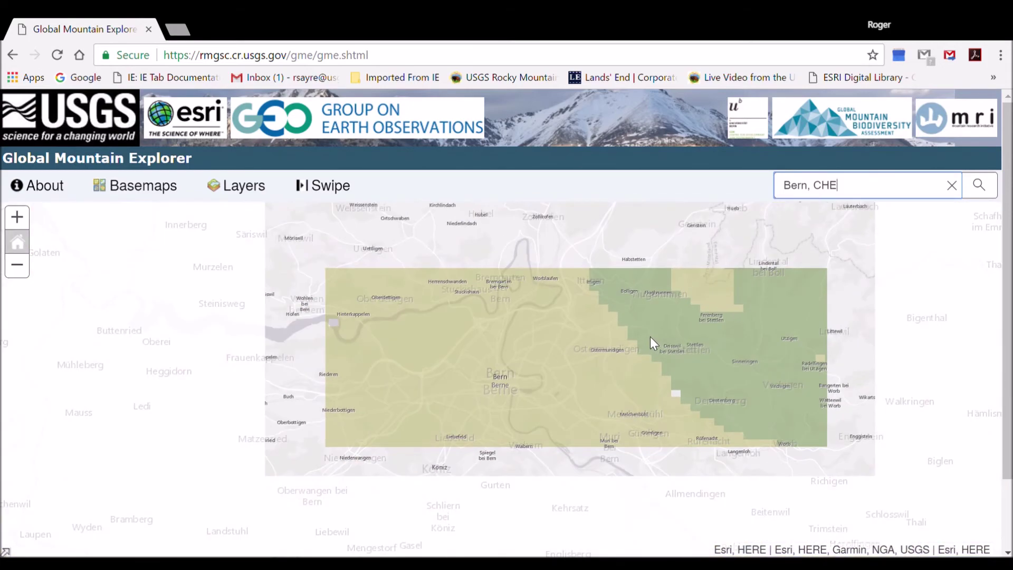
{"action": "scroll", "coordinate": [650, 336], "scroll_direction": "up", "scroll_amount": 1}
{"action": "scroll", "coordinate": [649, 337], "scroll_direction": "down", "scroll_amount": 1}
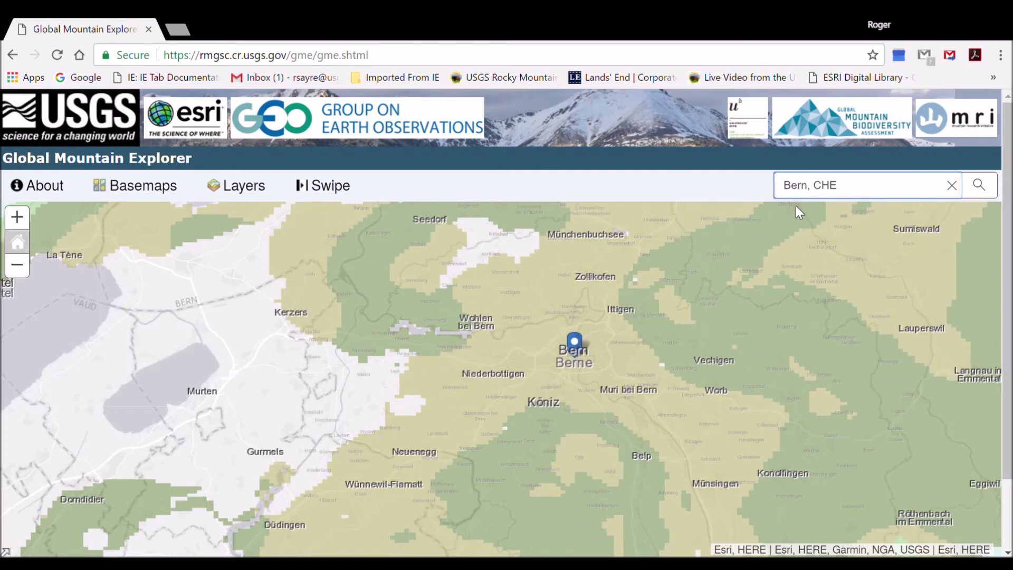
Replace the search with 'Mt kili' and go to Mount Kilimanjaro, Kilimanjaro, TZA
{"action": "left_click_drag", "start_coordinate": [844, 195], "coordinate": [781, 199]}
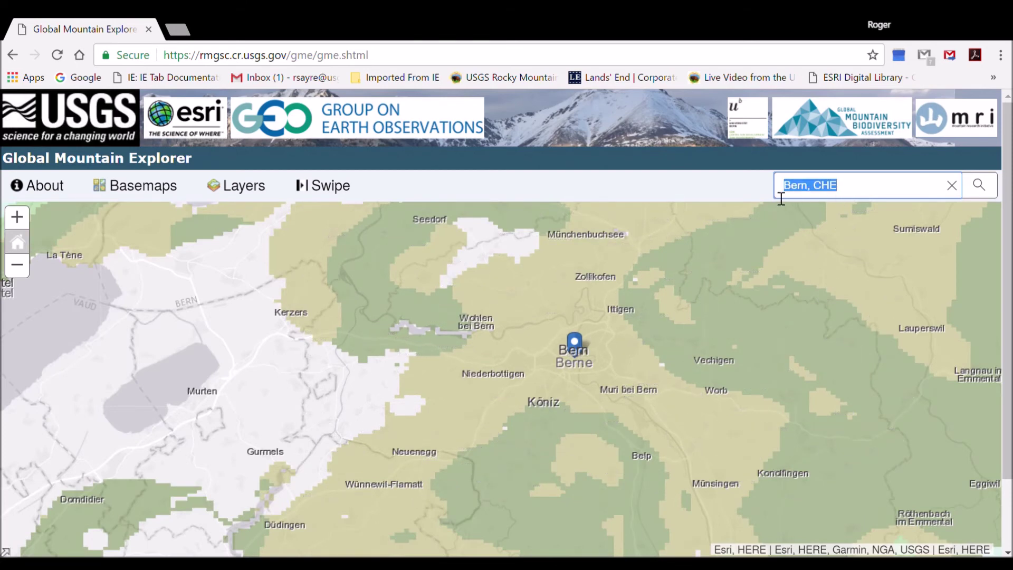
{"action": "type", "text": "M"}
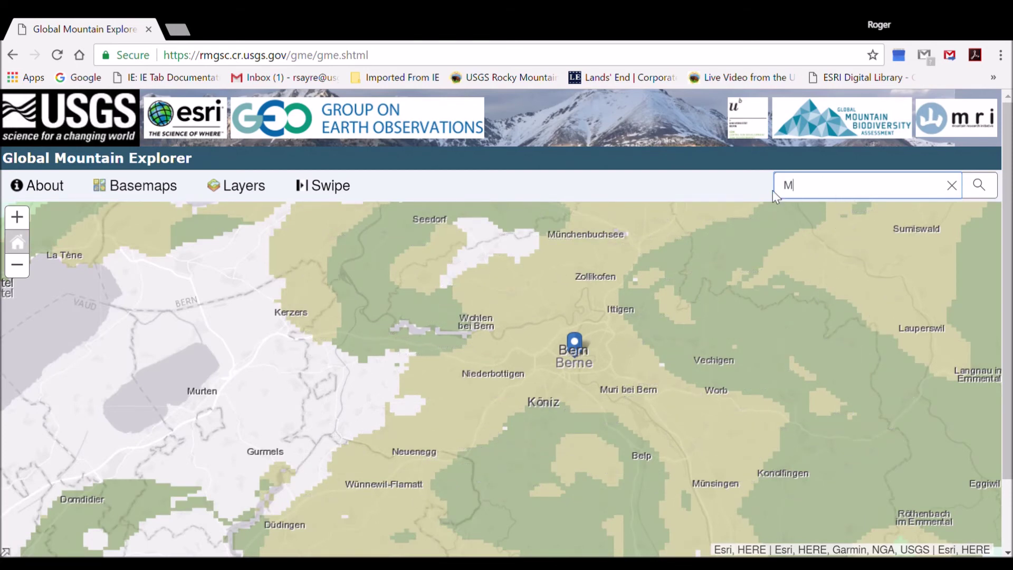
{"action": "type", "text": "t kili"}
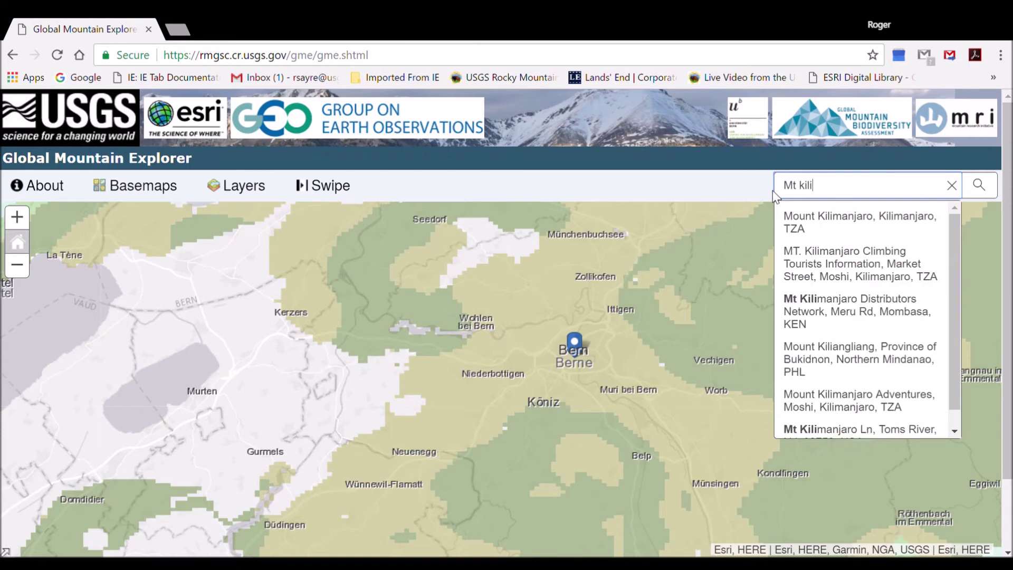
{"action": "left_click", "coordinate": [817, 222]}
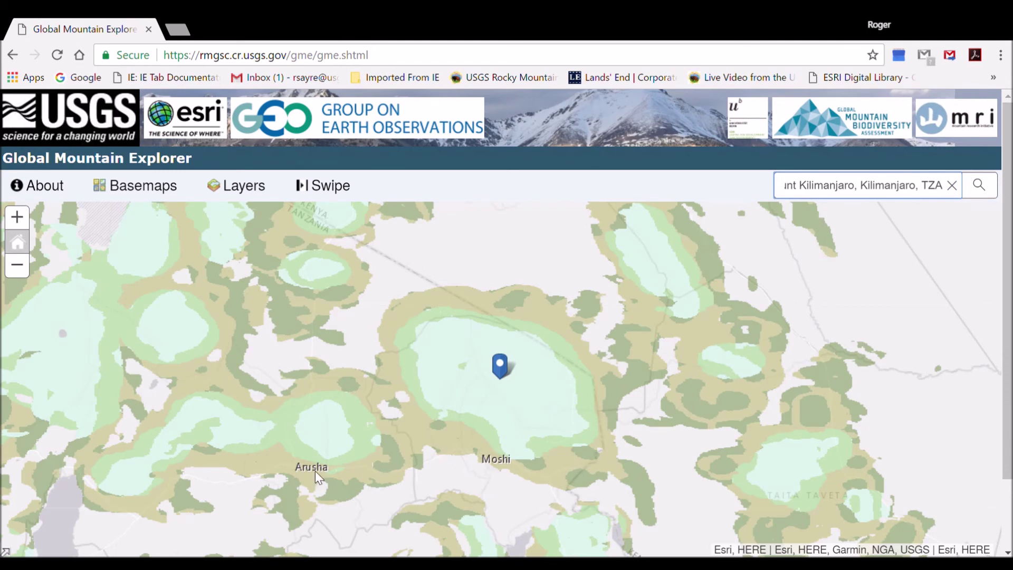
{"action": "left_click", "coordinate": [287, 505]}
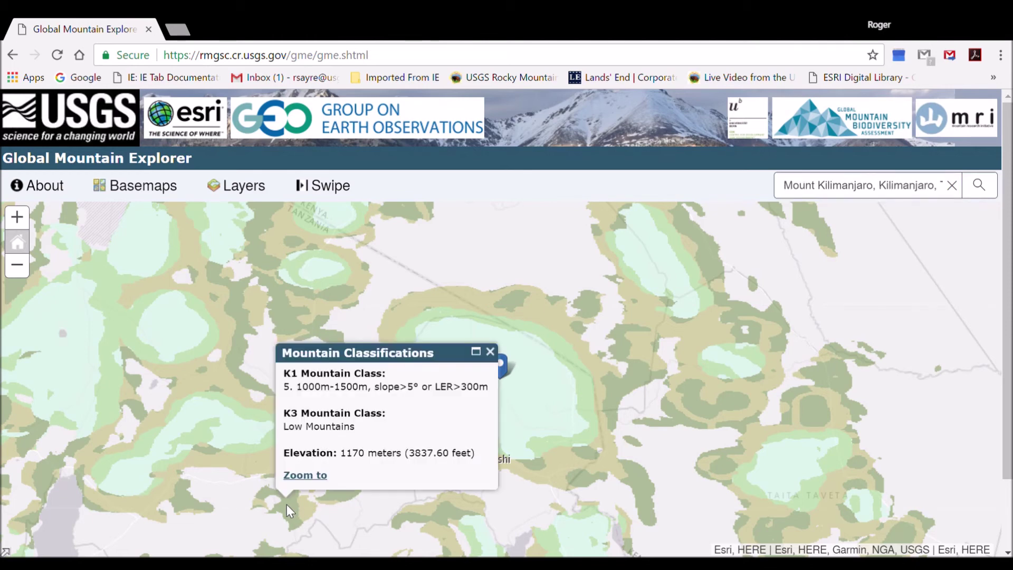
{"action": "left_click", "coordinate": [211, 461]}
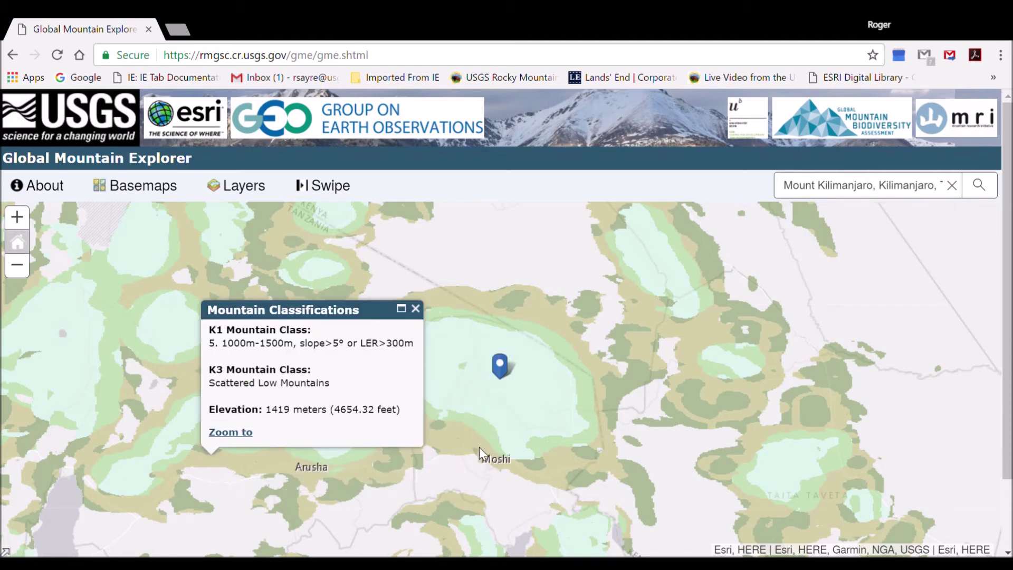
{"action": "left_click", "coordinate": [507, 428]}
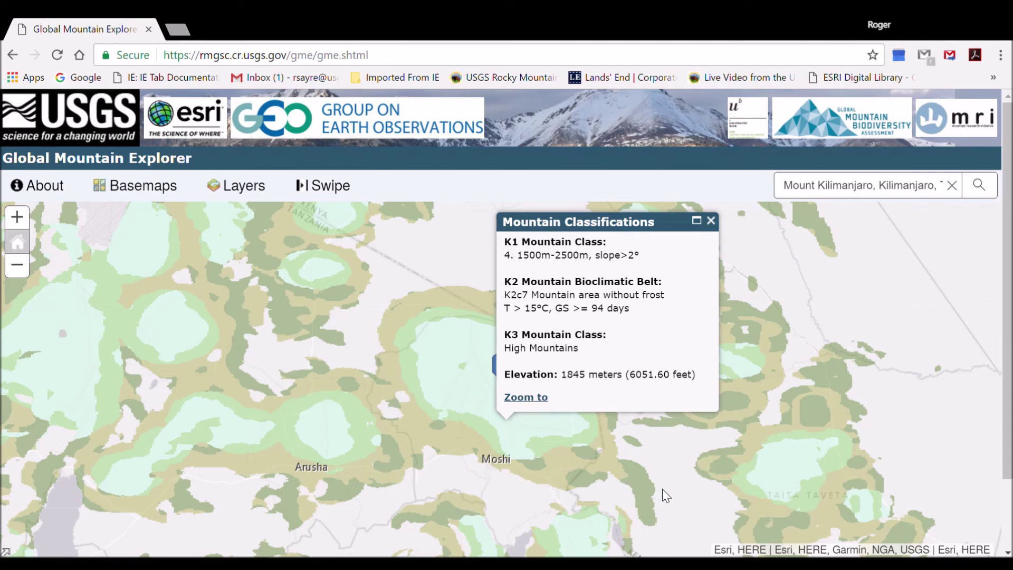
{"action": "left_click", "coordinate": [675, 497]}
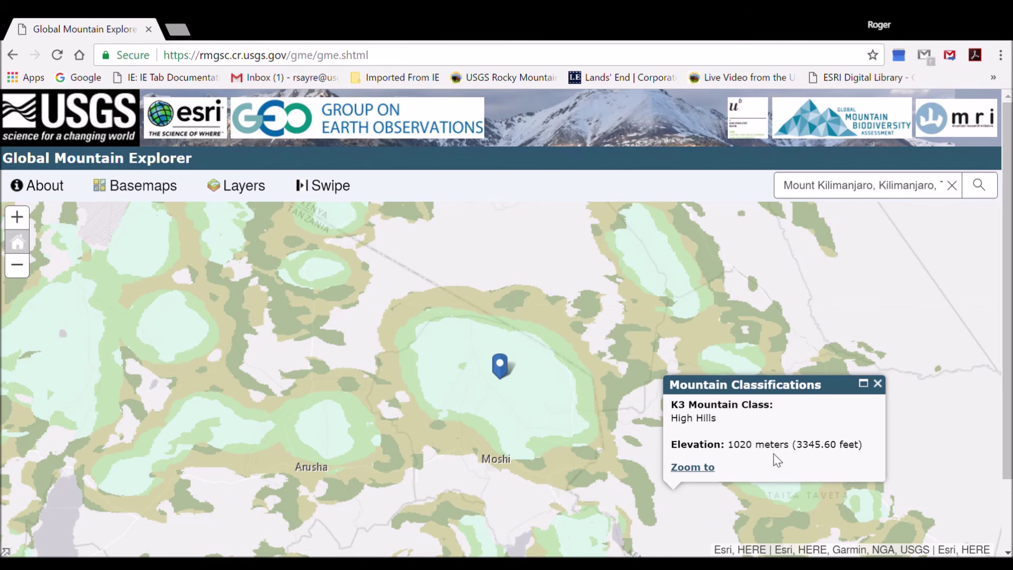
{"action": "left_click", "coordinate": [878, 384]}
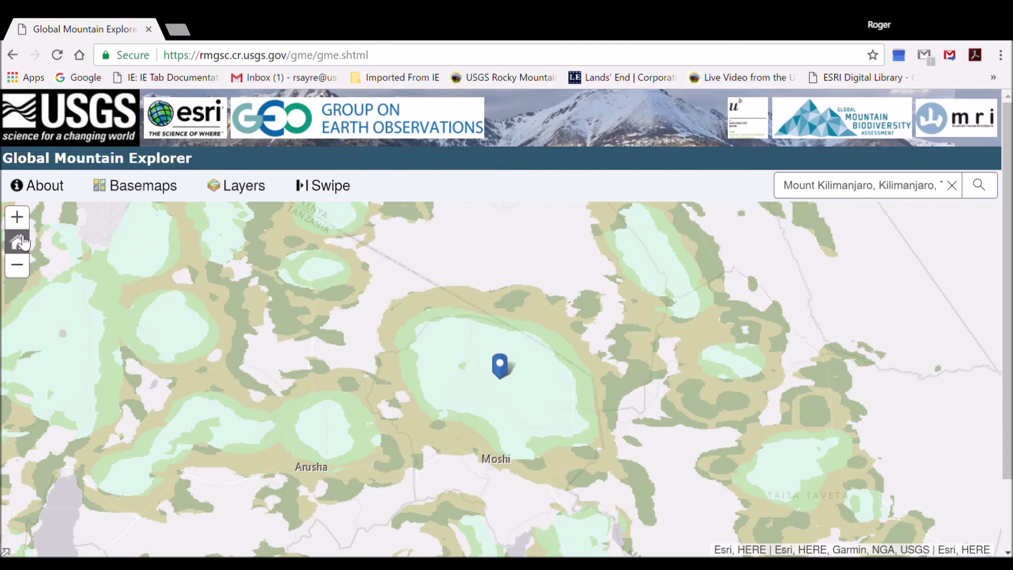
Return to the default full extent, turn on K2 Mountains and turn off K3 Mountain Classes
{"action": "left_click", "coordinate": [20, 242]}
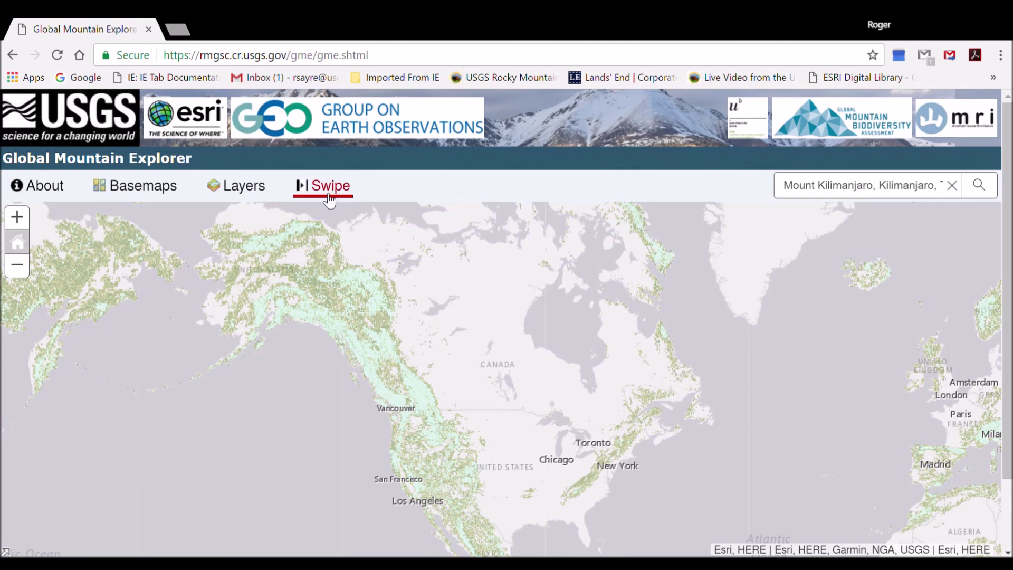
{"action": "left_click", "coordinate": [244, 190]}
{"action": "left_click", "coordinate": [231, 288]}
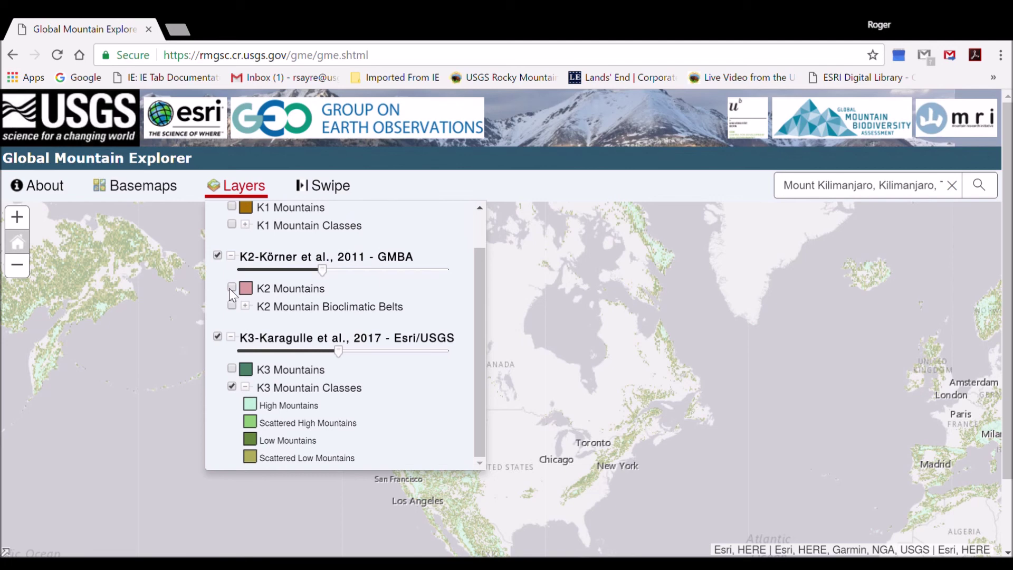
{"action": "left_click", "coordinate": [232, 386]}
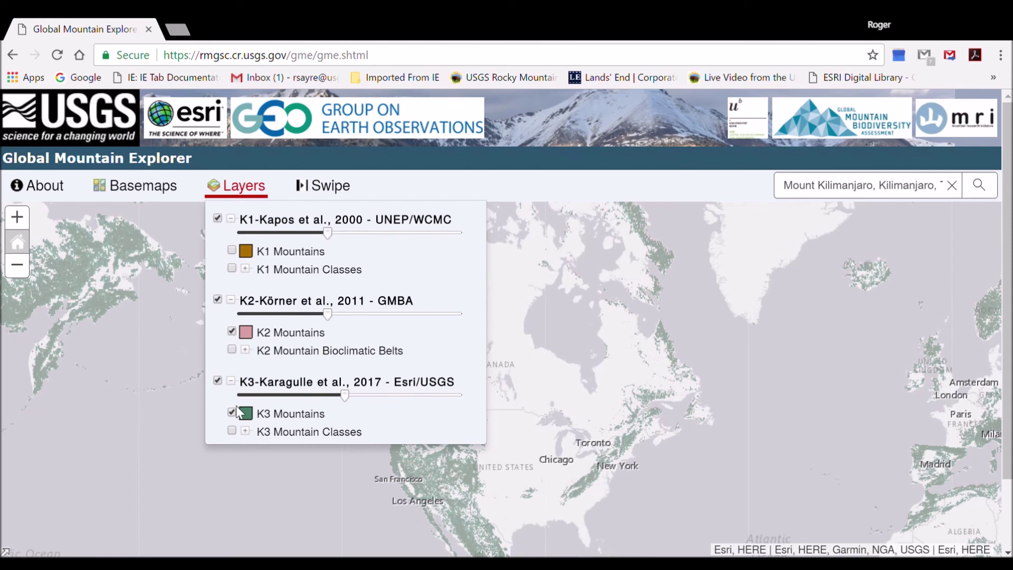
{"action": "left_click", "coordinate": [233, 487]}
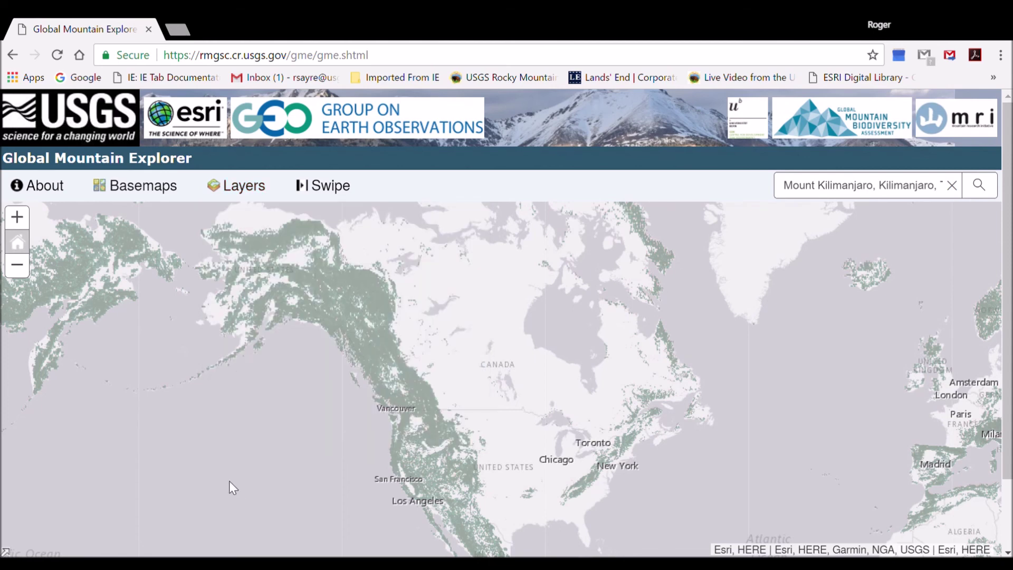
Apply a vertical K3-Karagulle swipe and drag the divider to the map centre
{"action": "left_click", "coordinate": [326, 192]}
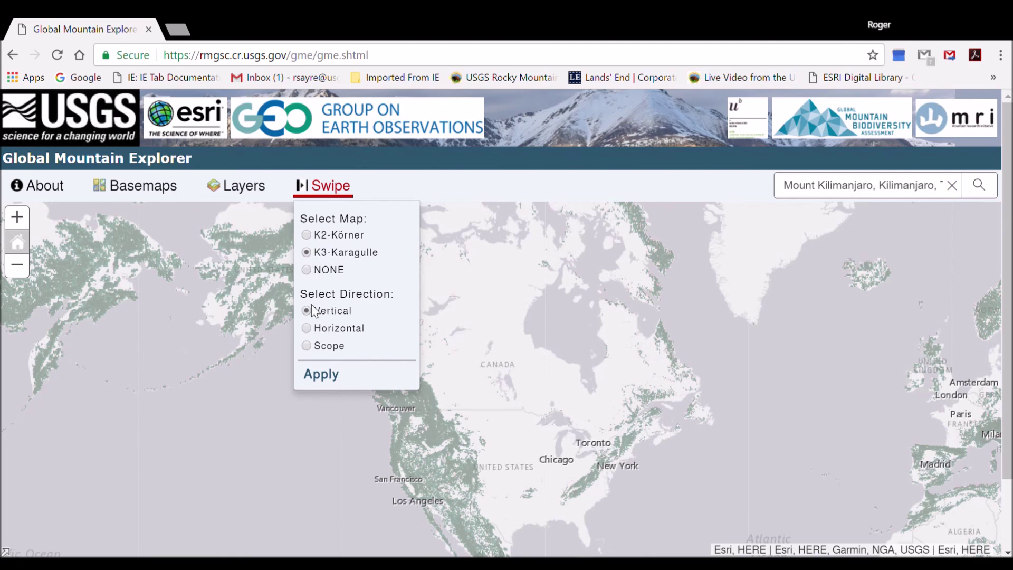
{"action": "left_click", "coordinate": [323, 376]}
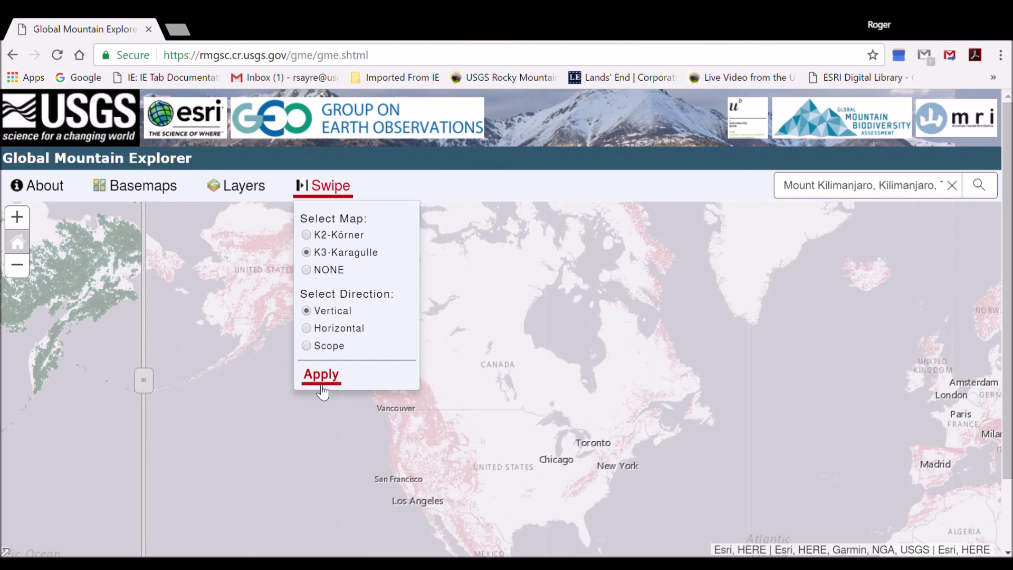
{"action": "left_click", "coordinate": [271, 439]}
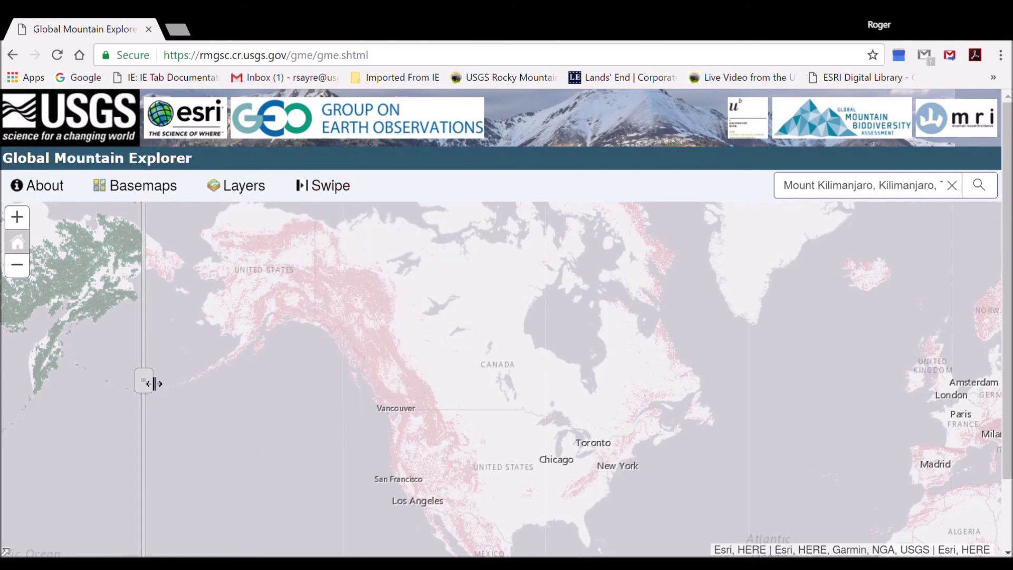
{"action": "left_click_drag", "start_coordinate": [149, 383], "coordinate": [543, 433]}
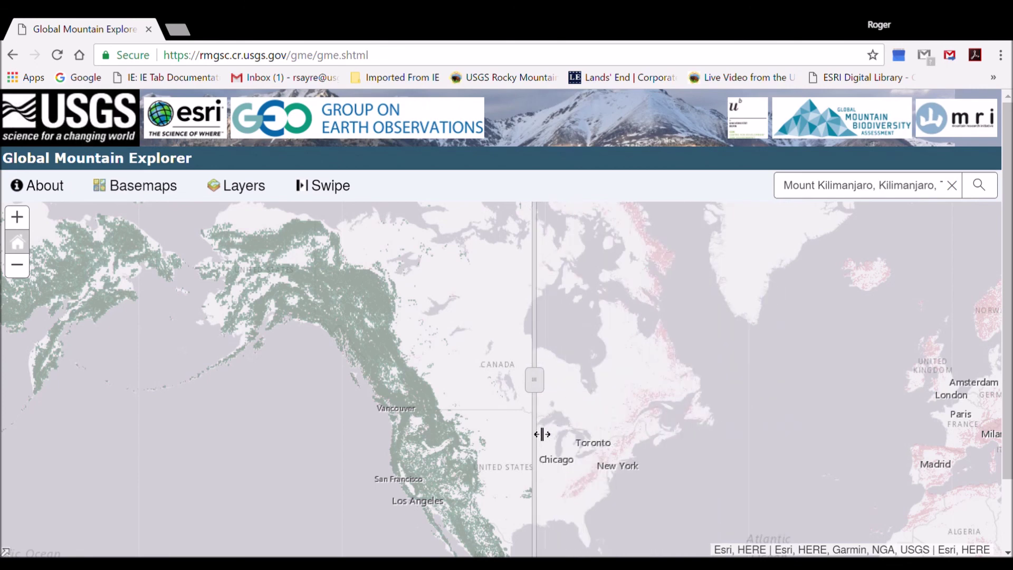